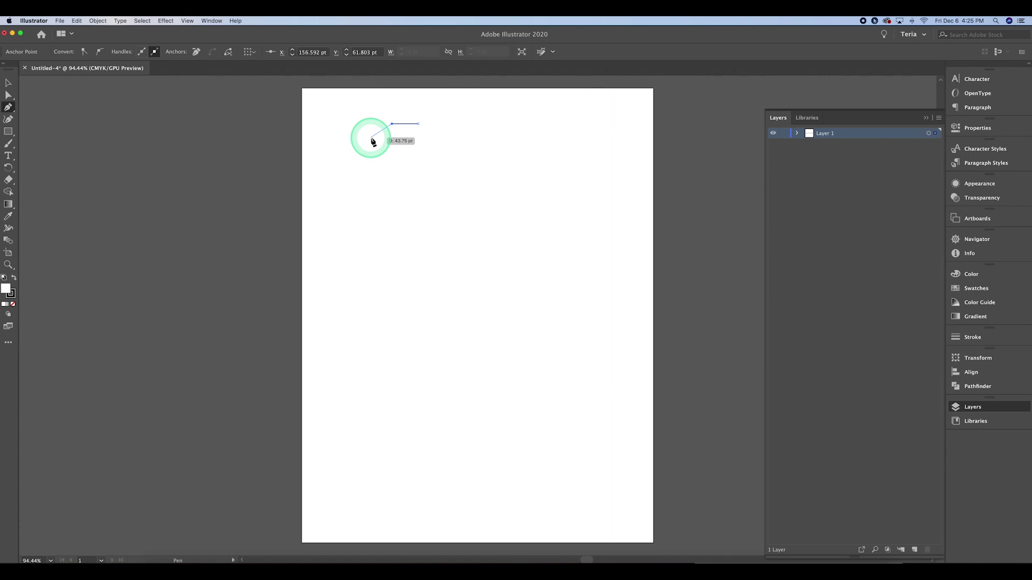
# - Complete the left half of the tag as a closed Pen path about 82 pt wide and 190 pt tall, with a slanted upper-left corner
pyautogui.click(371, 138)
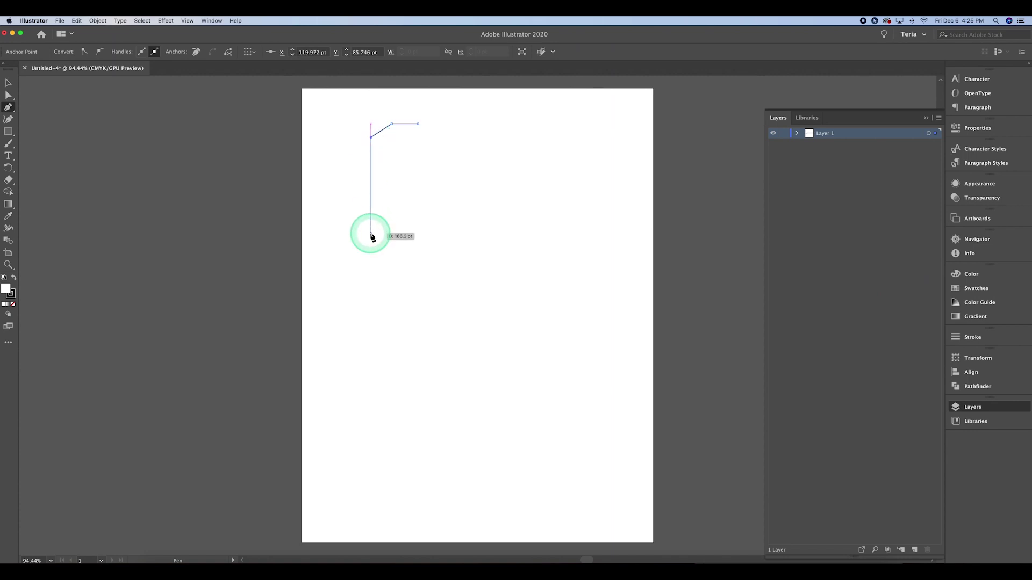
pyautogui.click(371, 232)
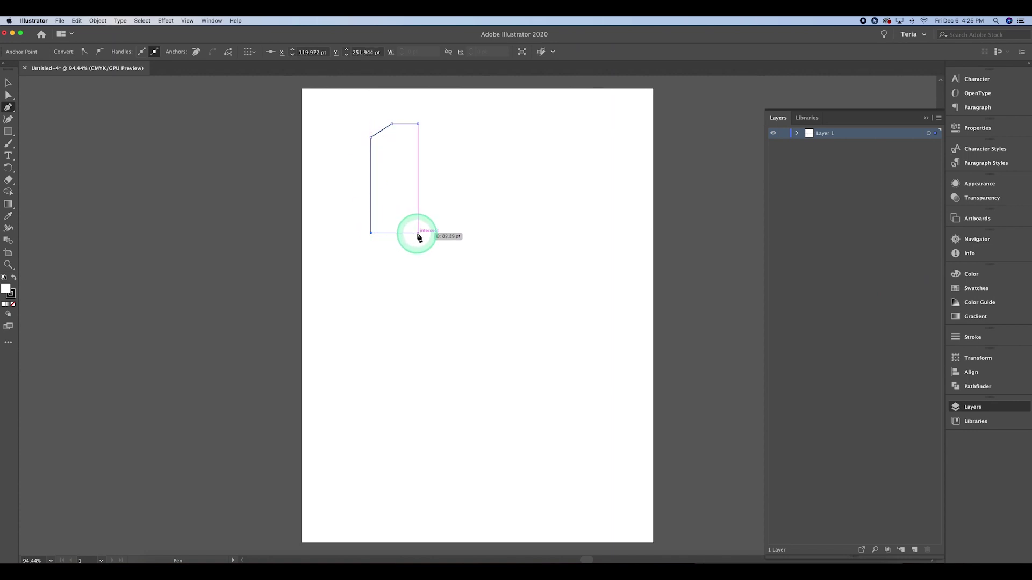
pyautogui.click(418, 233)
pyautogui.click(418, 125)
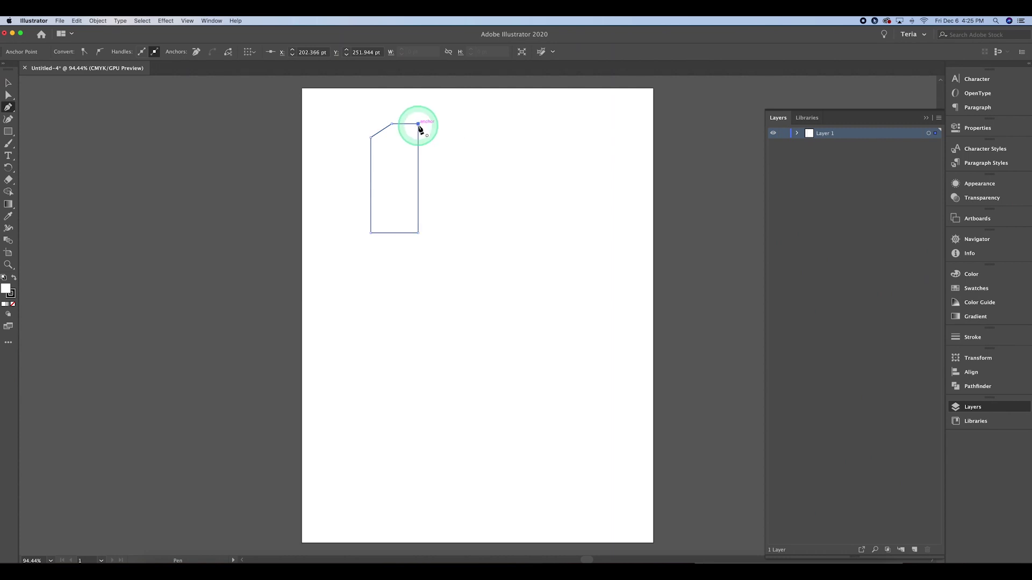
# - Narrow the half-tag shape from its right edge to about 62 pt wide
pyautogui.press('v')
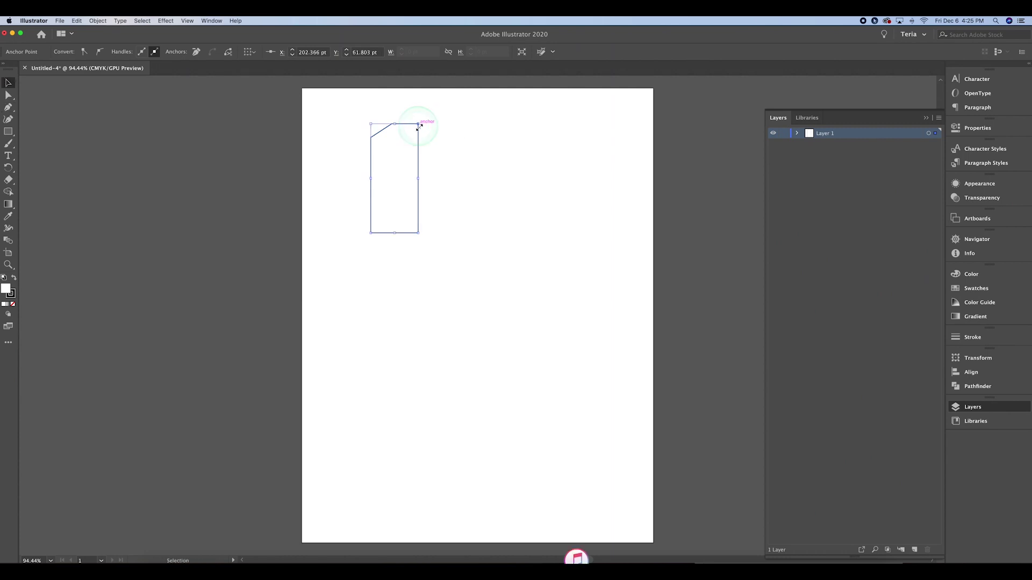
pyautogui.moveTo(418, 179); pyautogui.dragTo(407, 179)
pyautogui.click(438, 179)
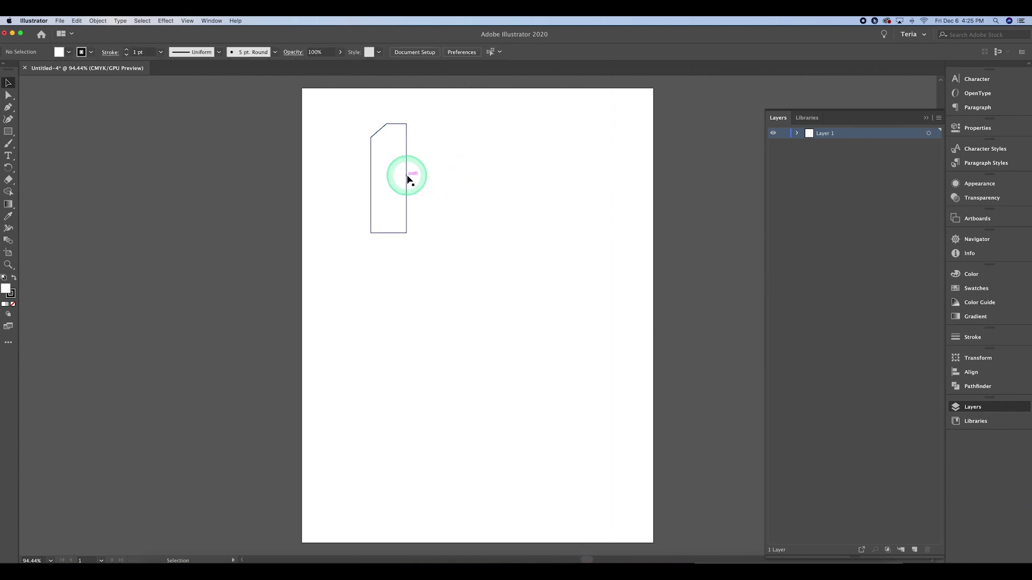
pyautogui.click(407, 179)
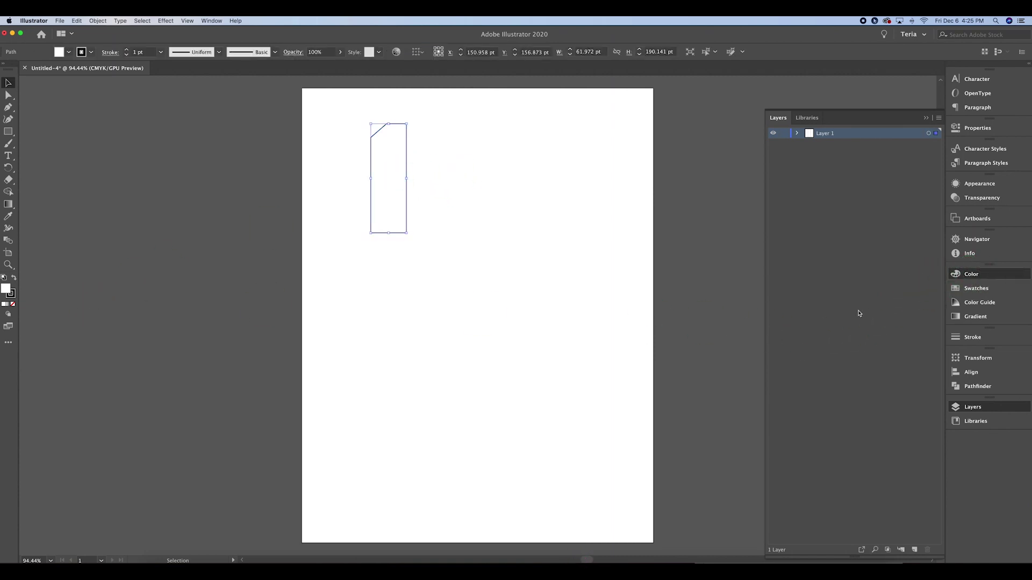
# - Remove the half-tag's stroke and fill it with black
pyautogui.click(972, 274)
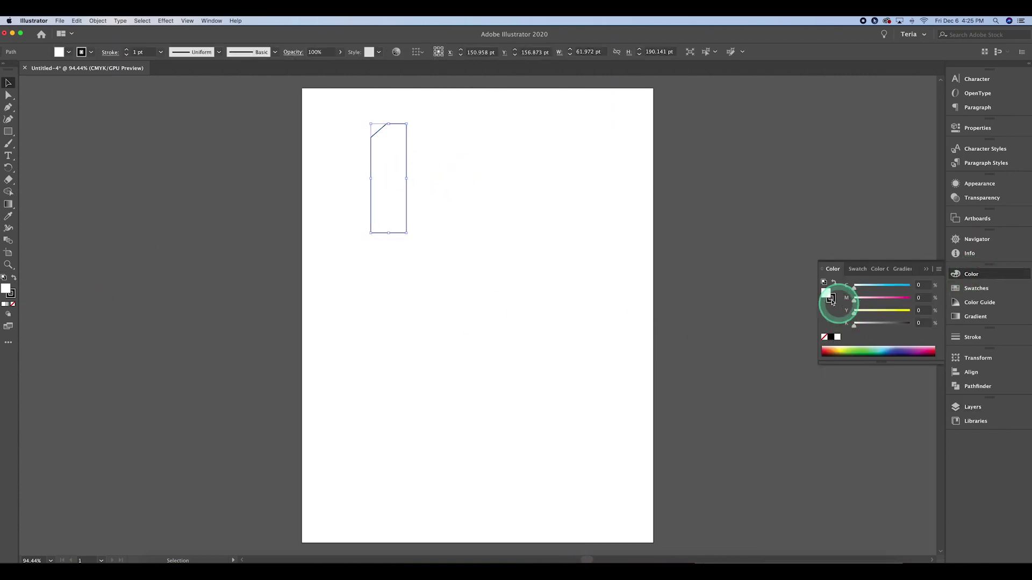
pyautogui.click(824, 337)
pyautogui.click(826, 293)
pyautogui.click(831, 337)
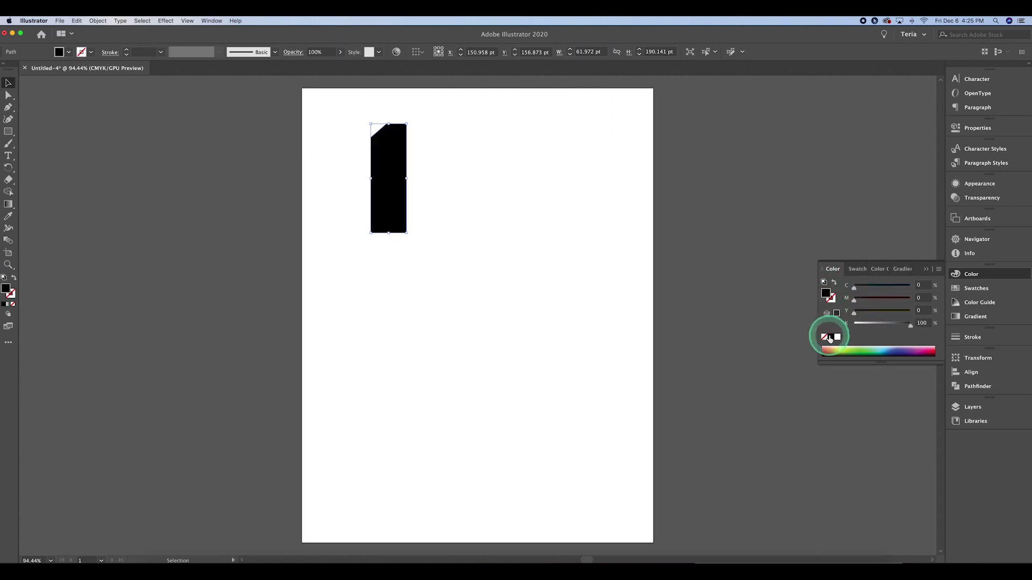
pyautogui.click(477, 176)
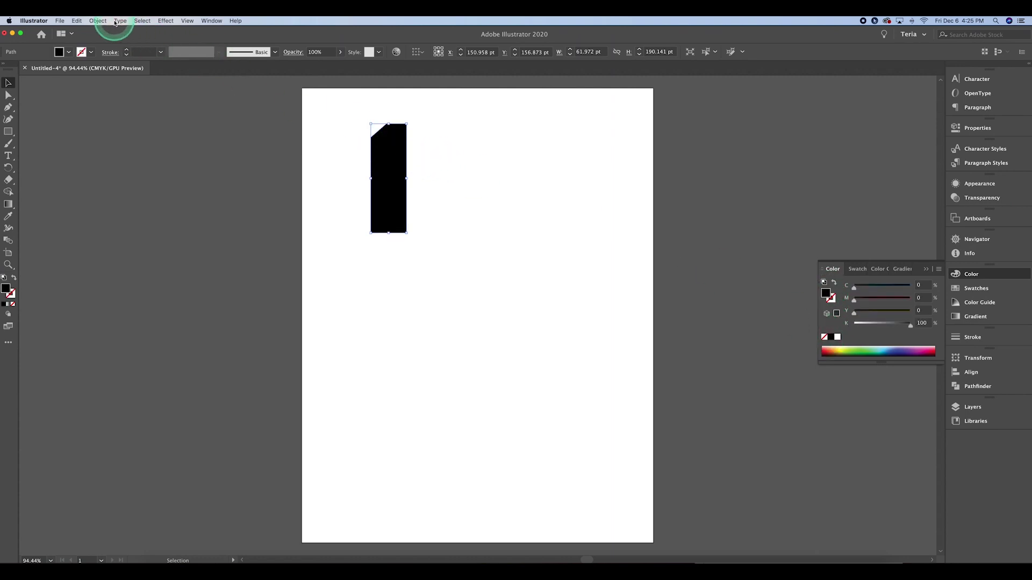
# - Create a mirrored copy of the half-tag by reflecting it across the vertical axis
pyautogui.click(98, 21)
pyautogui.moveTo(129, 30)
pyautogui.click(195, 61)
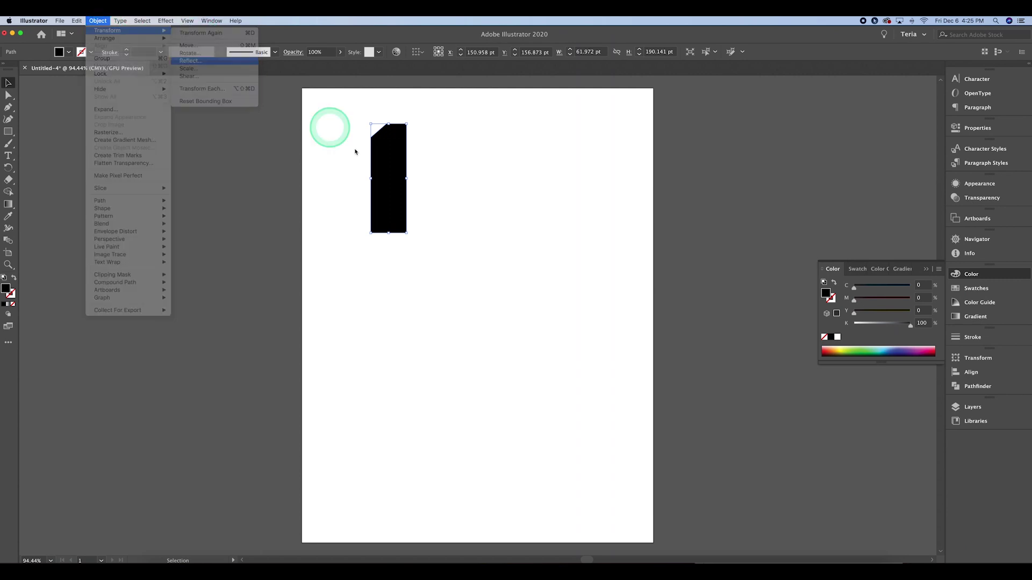
pyautogui.click(530, 259)
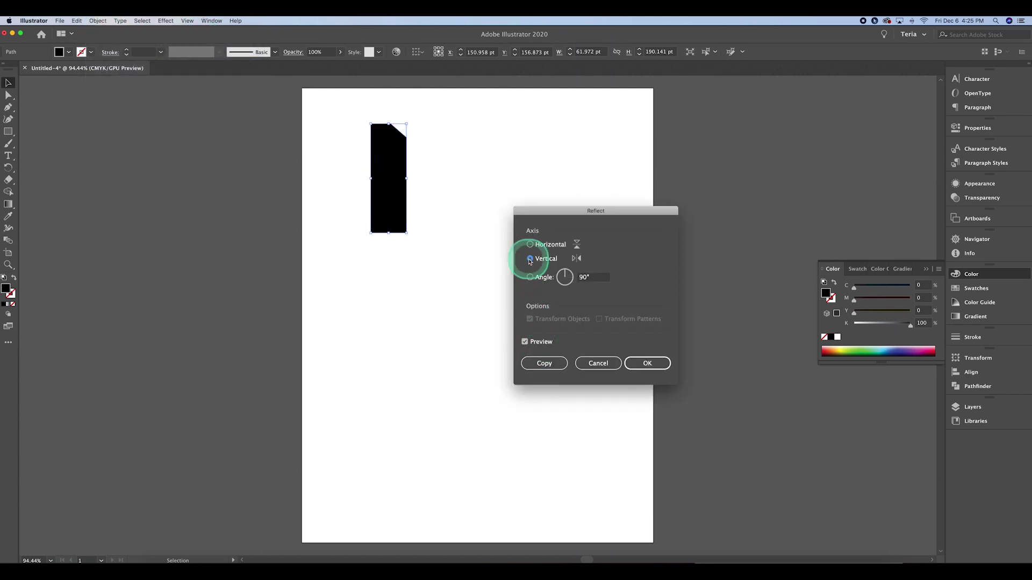
pyautogui.click(525, 342)
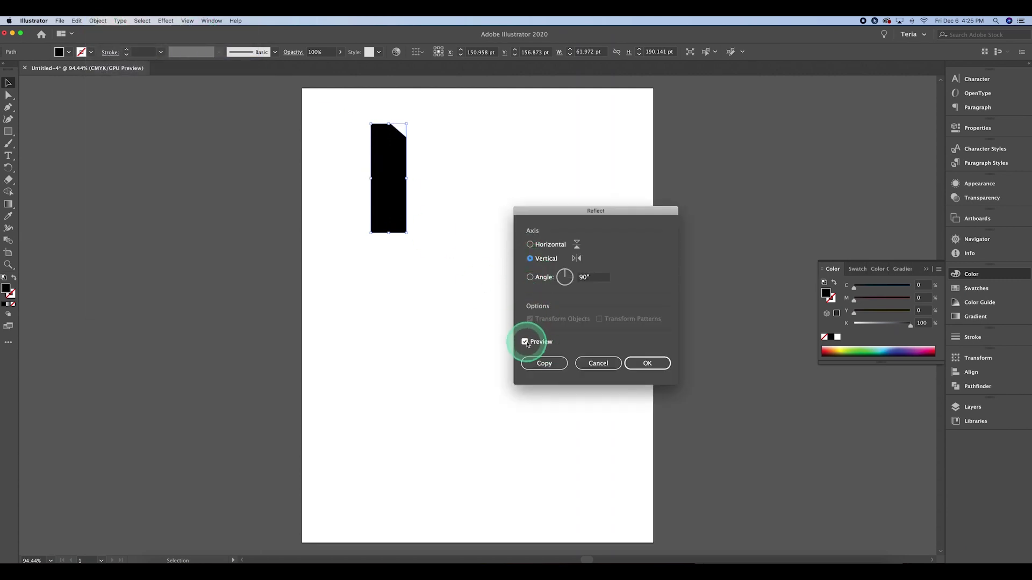
pyautogui.click(543, 364)
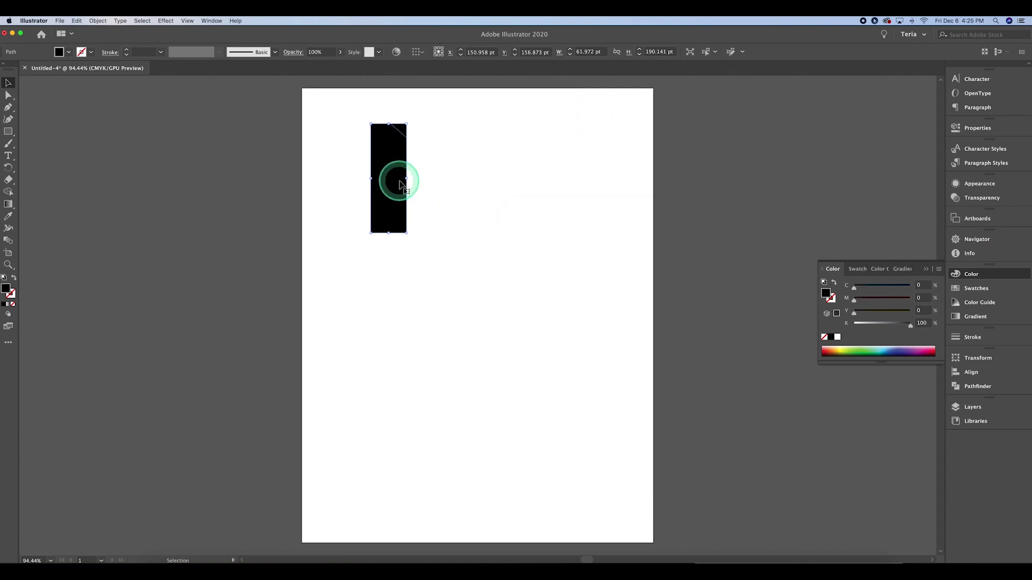
# - Move the mirrored copy about 45 pt right so it overlaps the original, and unite both halves into one shape
pyautogui.moveTo(401, 184)
pyautogui.mouseDown()
pyautogui.moveTo(433, 183)
pyautogui.moveTo(416, 187)
pyautogui.mouseUp()
pyautogui.click(482, 190)
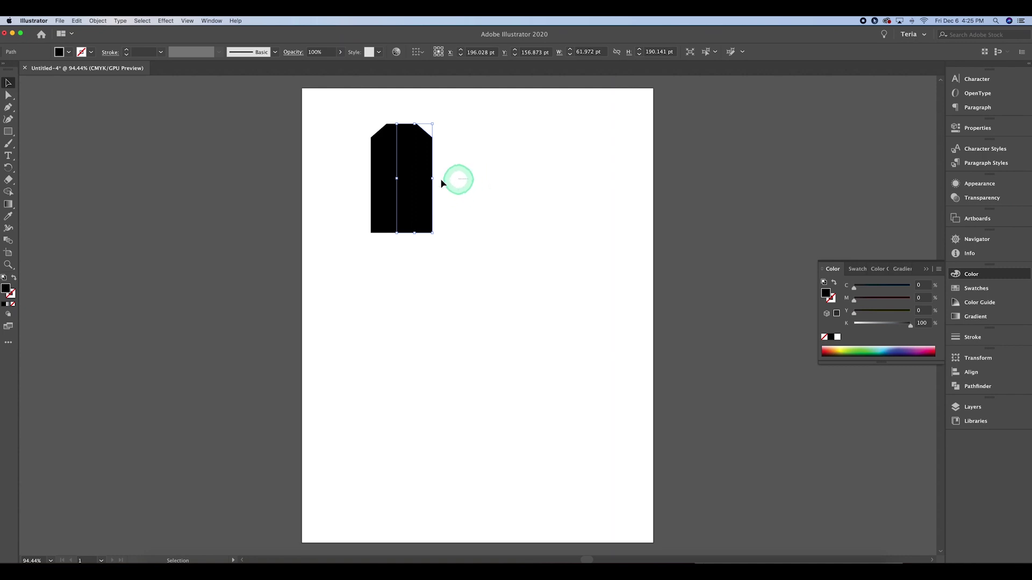
pyautogui.keyDown('shift'); pyautogui.click(385, 188); pyautogui.keyUp('shift')
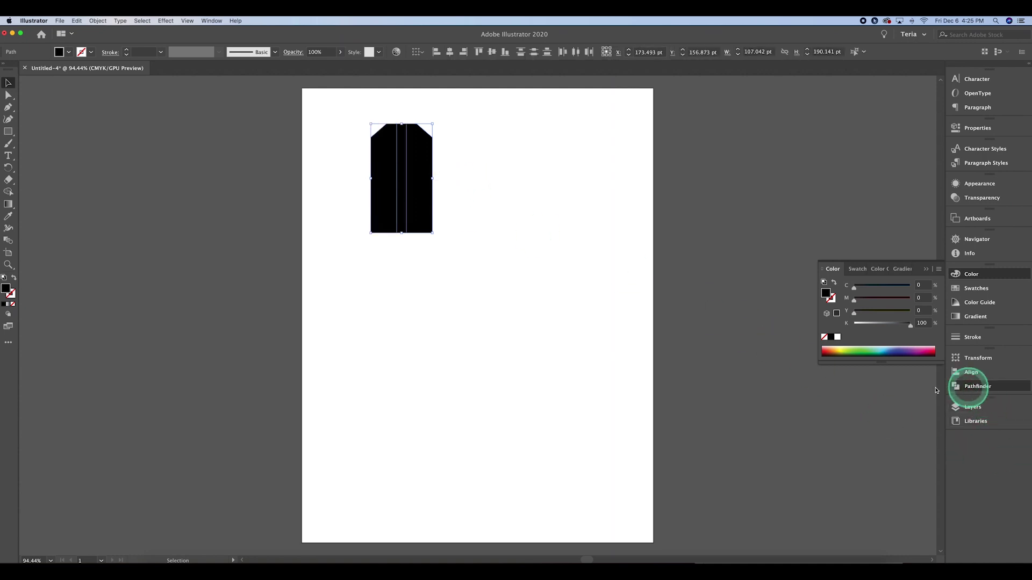
pyautogui.click(967, 387)
pyautogui.click(832, 379)
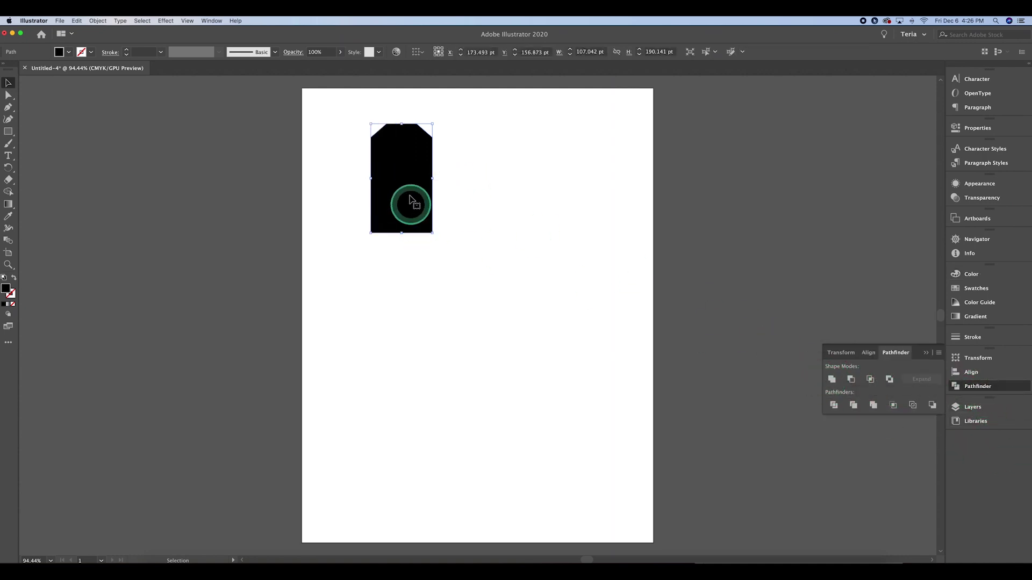
# - Move the united tag to about X 192 pt, Y 198 pt, and swap its fill and stroke
pyautogui.moveTo(405, 161); pyautogui.dragTo(526, 235)
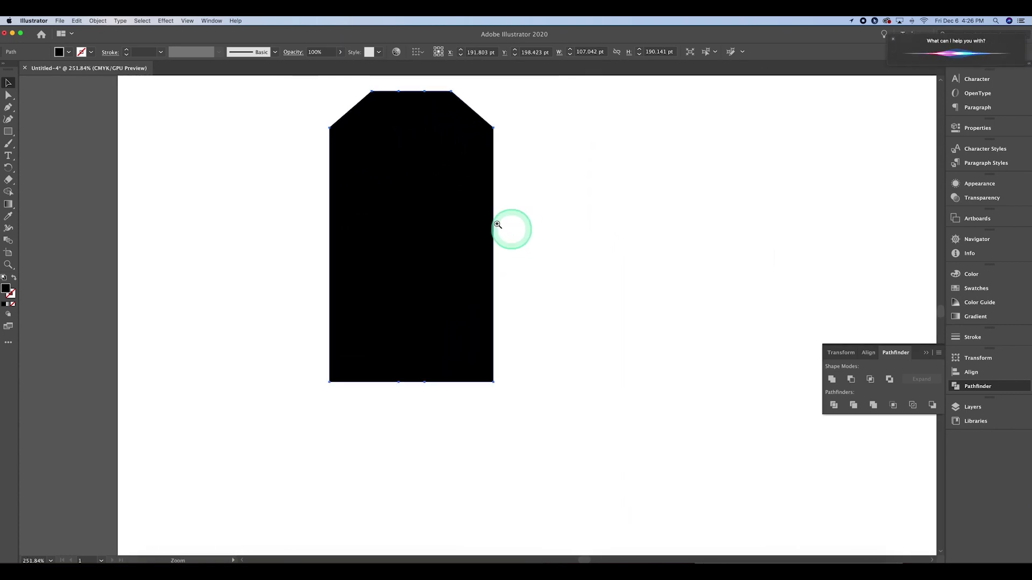
pyautogui.moveTo(432, 200); pyautogui.dragTo(466, 231)
pyautogui.click(893, 39)
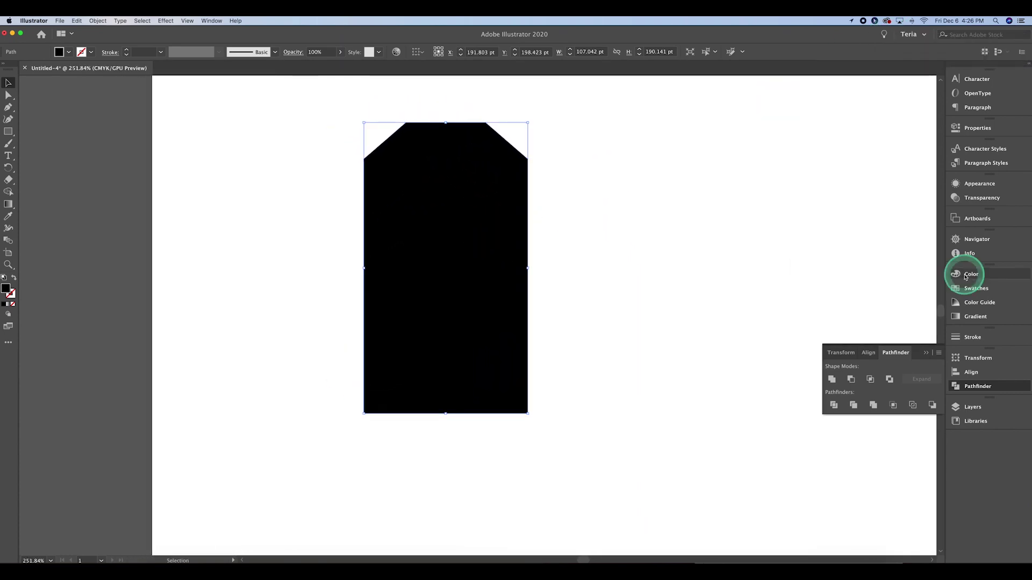
pyautogui.click(964, 276)
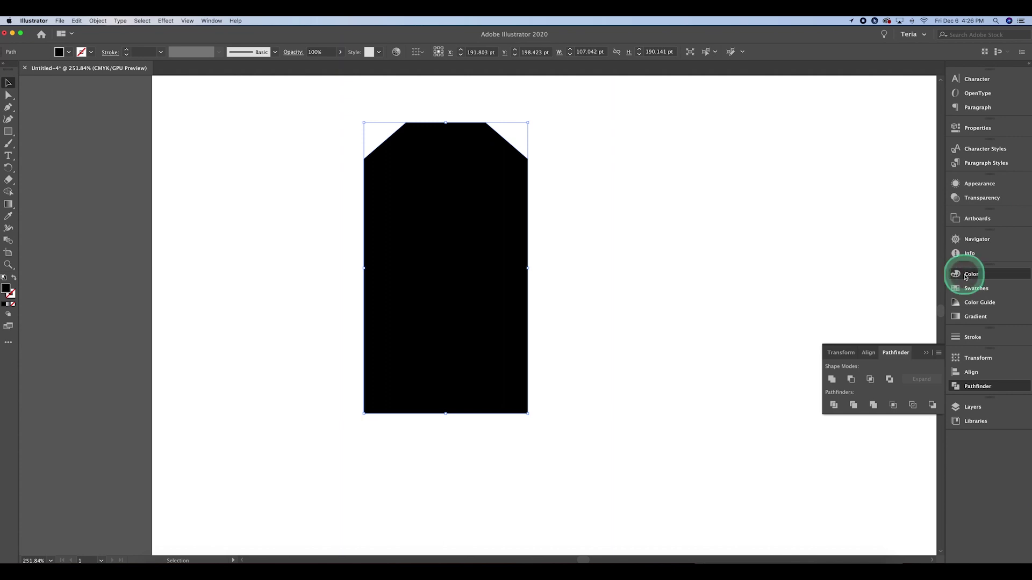
pyautogui.click(834, 284)
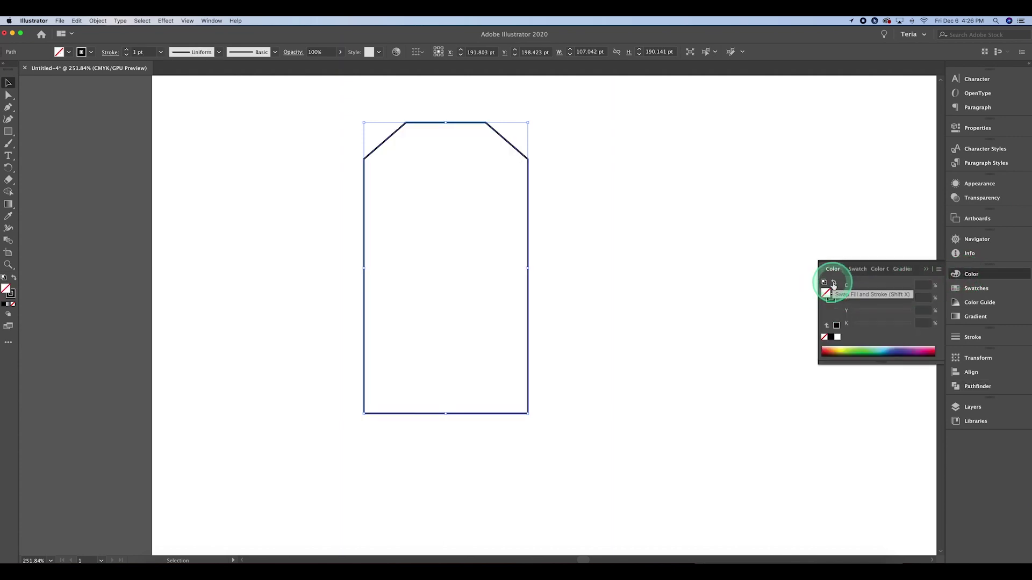
# - Set the tag outline's stroke weight to 0.25 pt
pyautogui.click(972, 337)
pyautogui.click(863, 350)
pyautogui.click(864, 350)
pyautogui.click(863, 351)
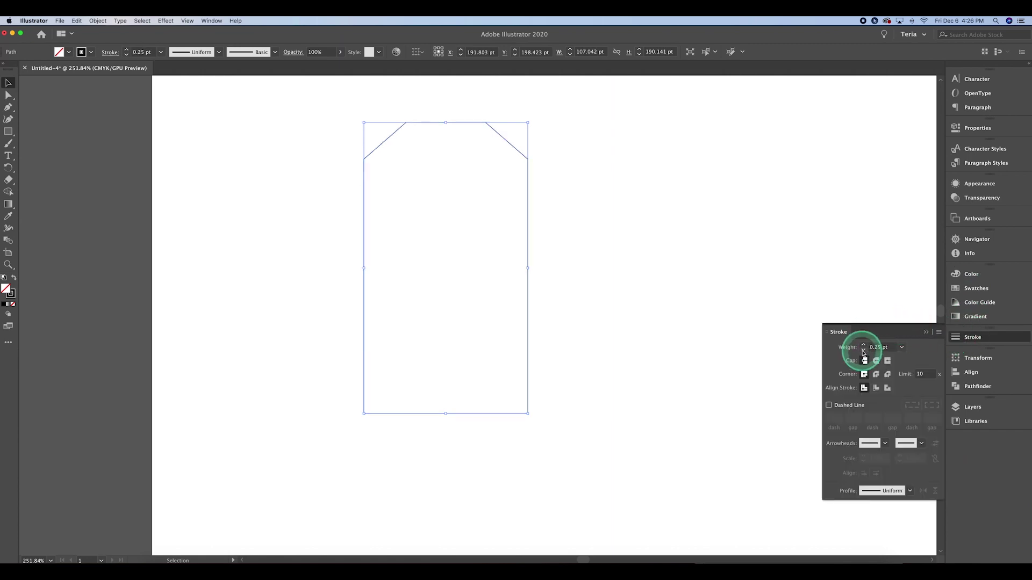
pyautogui.click(567, 239)
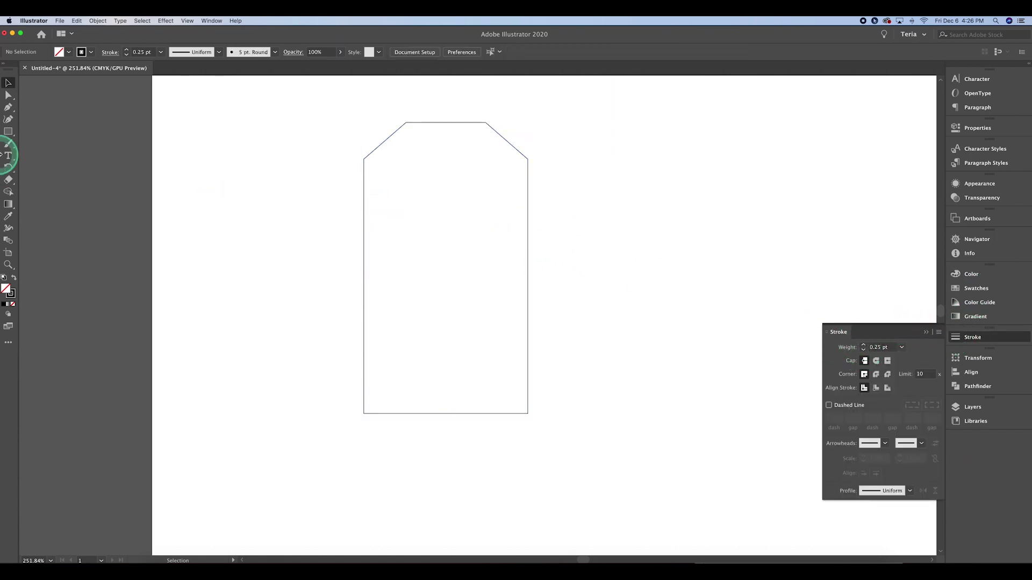
# - Show the rulers and place a vertical guide through the tag's centre at about X 191.7 pt
pyautogui.click(375, 151)
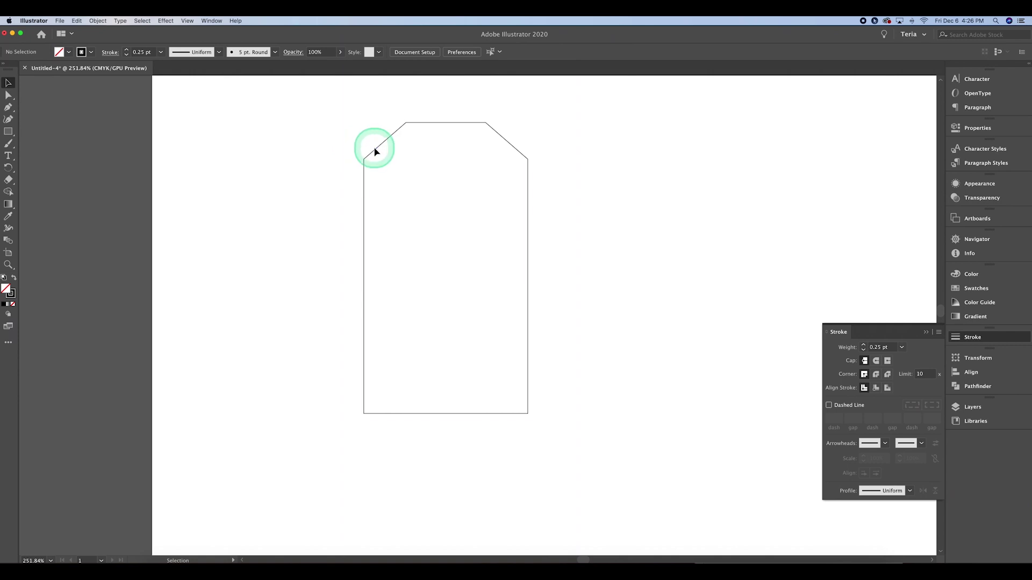
pyautogui.click(375, 149)
pyautogui.press('super+r')
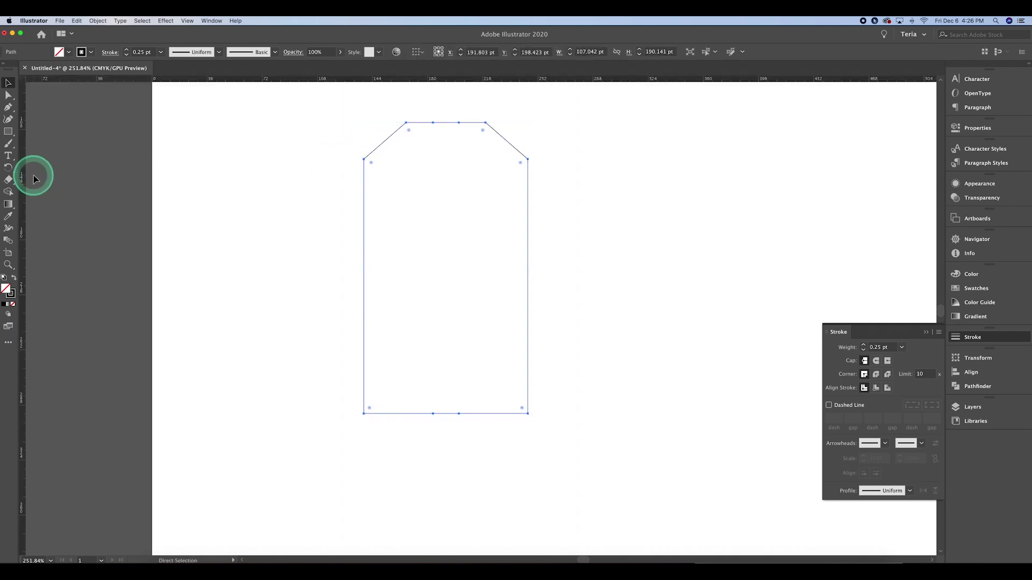
pyautogui.moveTo(23, 173); pyautogui.dragTo(373, 209)
pyautogui.moveTo(446, 232); pyautogui.dragTo(446, 229)
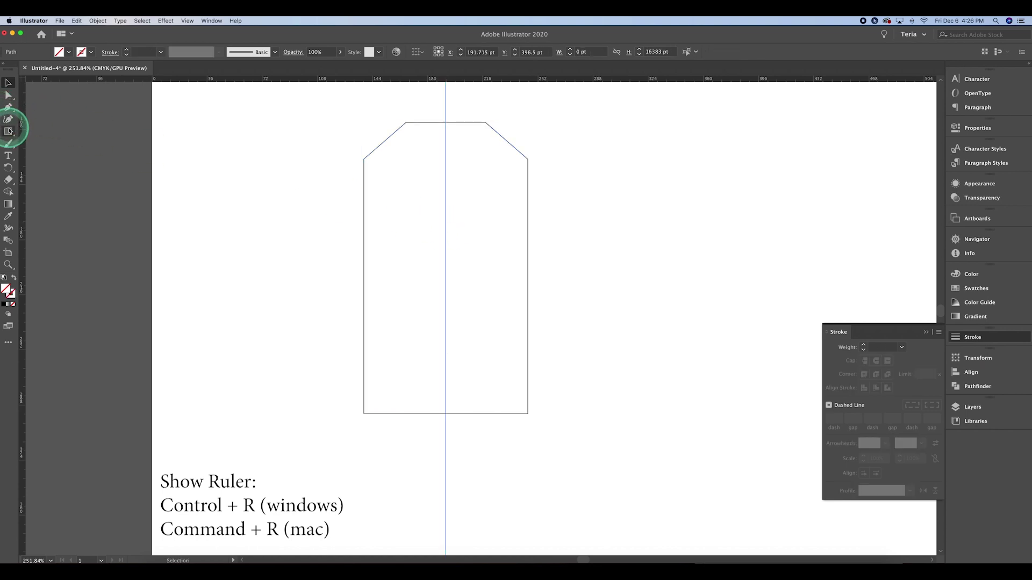
# - Draw a hole circle about 12 pt in diameter centred on the guide near the tag's upper edge, copying the tag outline's appearance with the Eyedropper
pyautogui.moveTo(10, 131); pyautogui.dragTo(40, 145)
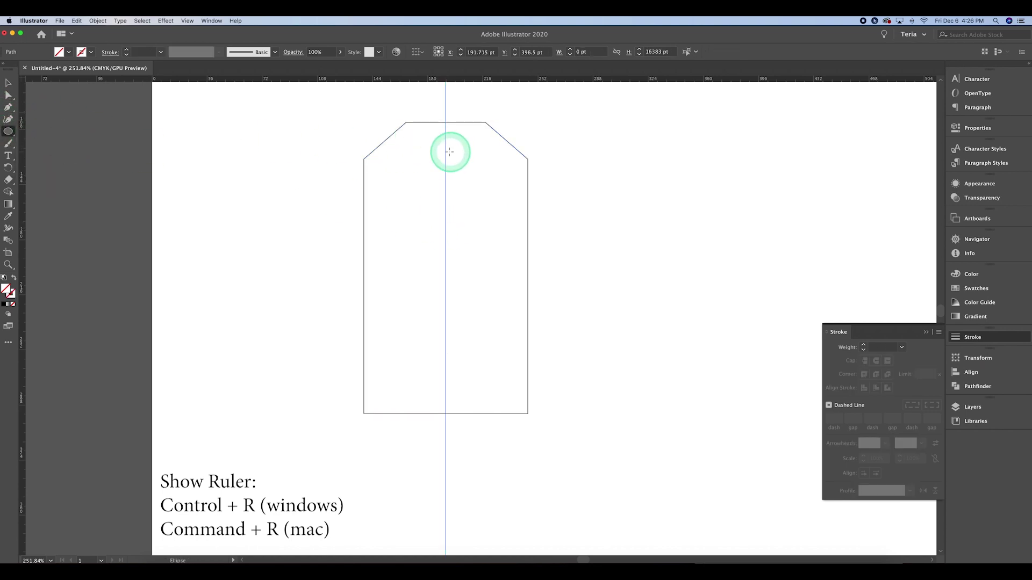
pyautogui.moveTo(446, 150); pyautogui.dragTo(451, 141)
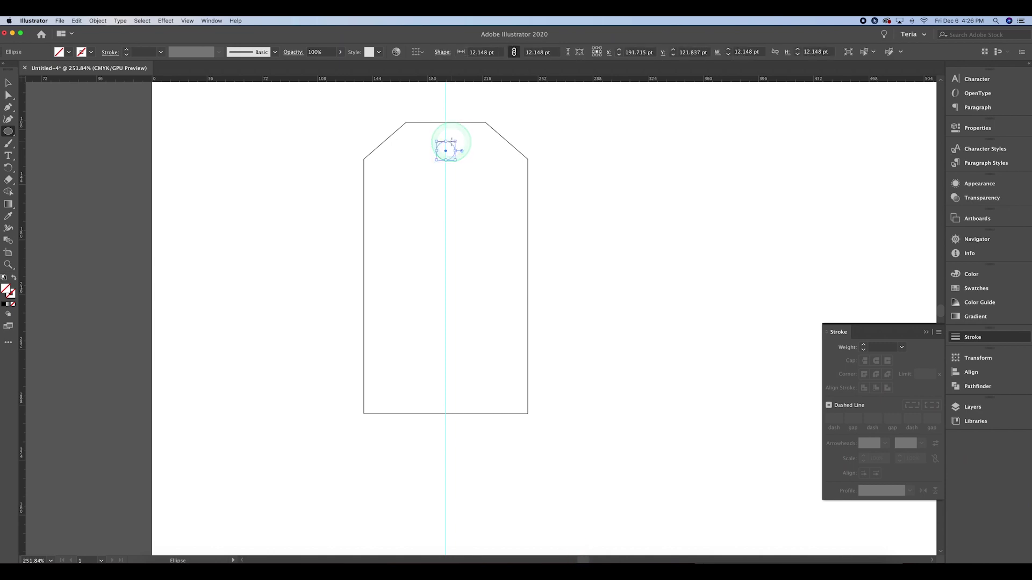
pyautogui.press('i')
pyautogui.click(477, 123)
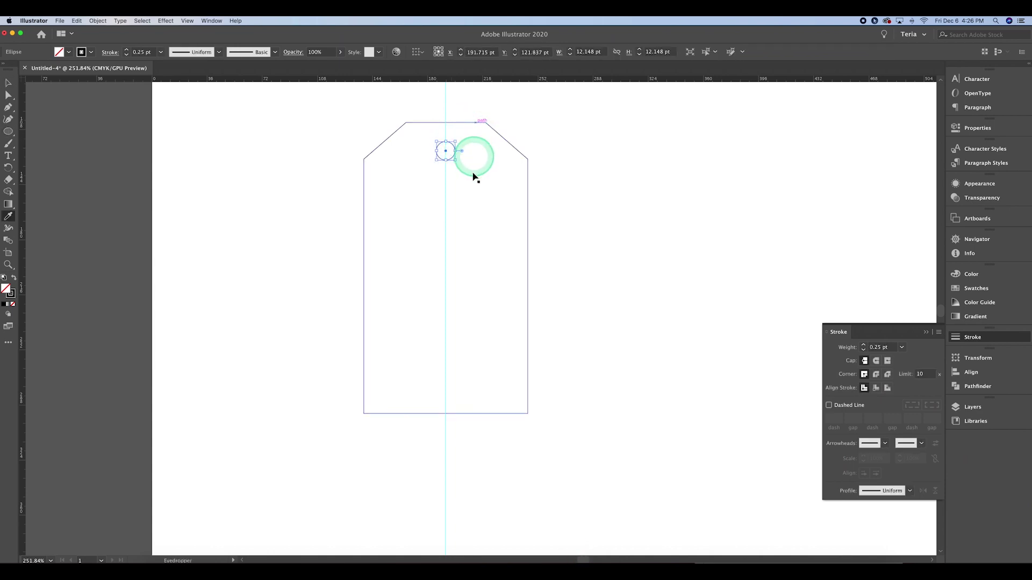
pyautogui.press('v')
pyautogui.click(452, 216)
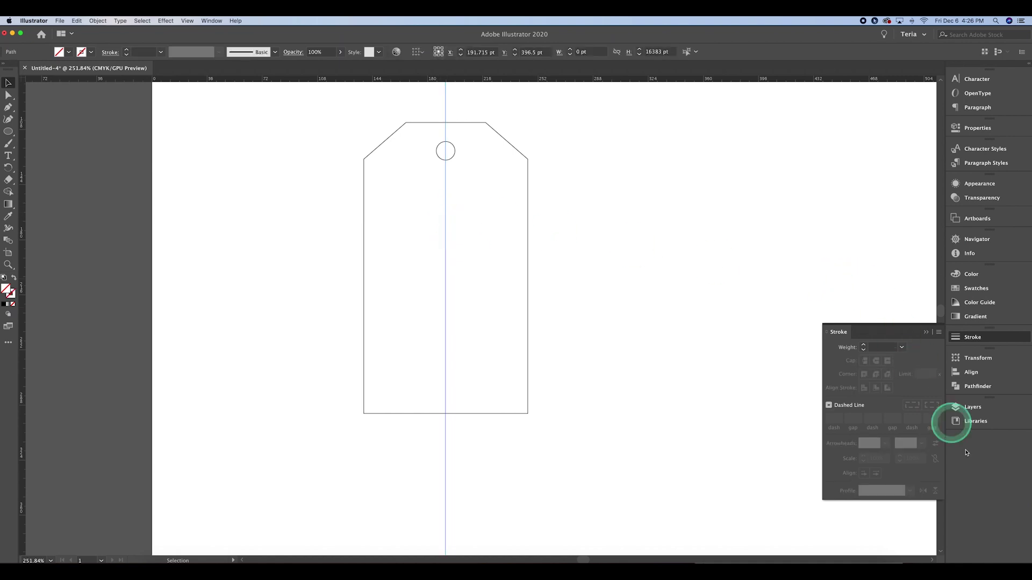
# - Add a new layer above the tag artwork and lock Layer 1
pyautogui.click(973, 406)
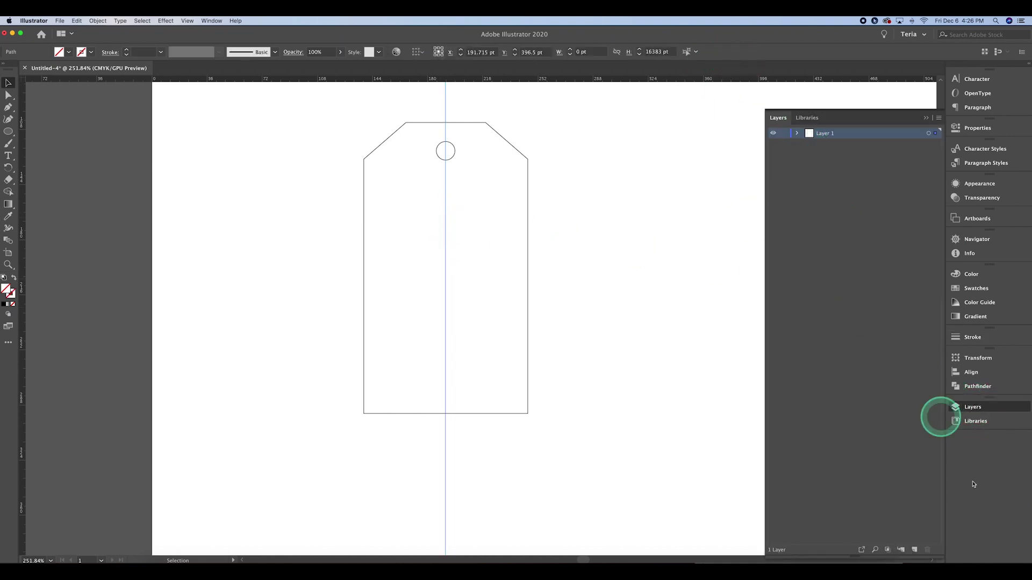
pyautogui.click(914, 549)
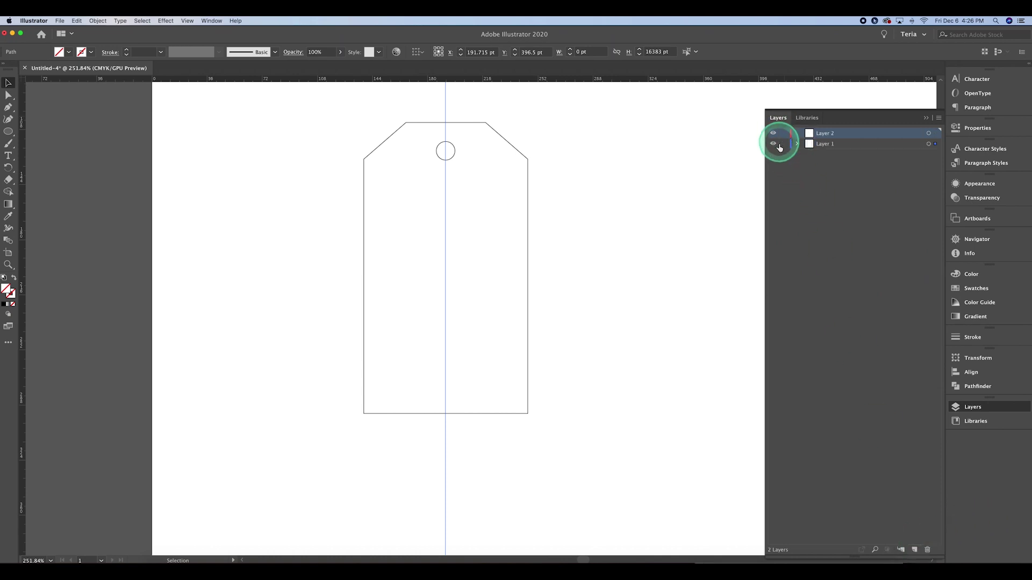
# - Add the two-line text "NORTH POLE" and "PARCEL SERVICE" below the tag's hole
pyautogui.scroll(2, 448, 99)
pyautogui.press('t')
pyautogui.click(386, 226)
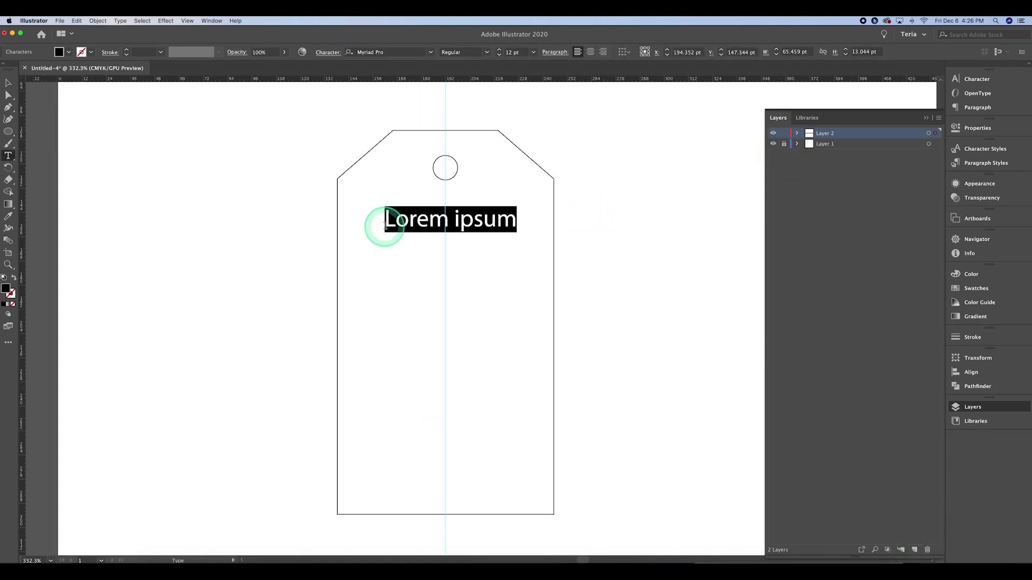
pyautogui.write('NORTH PO')
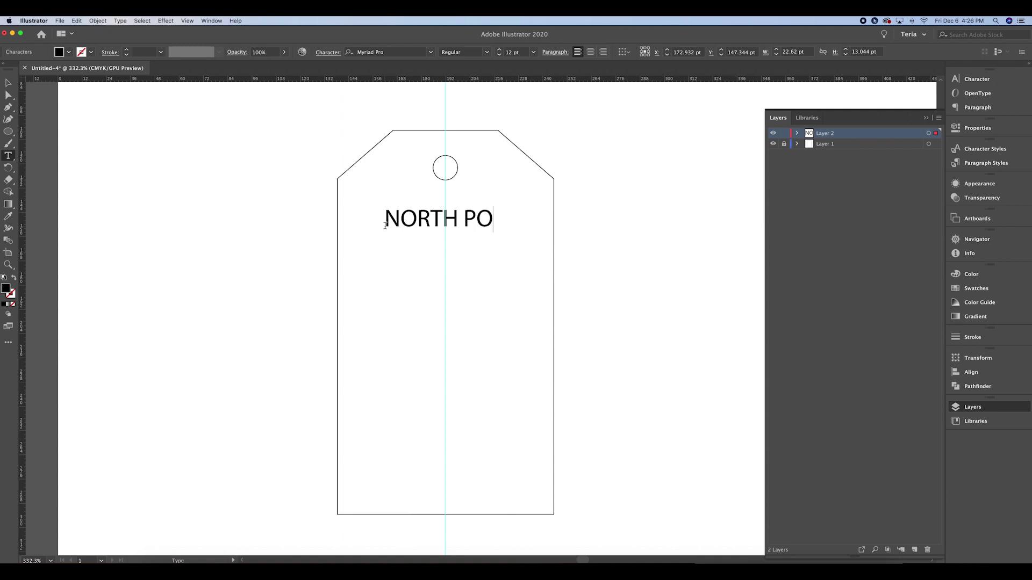
pyautogui.write('LE')
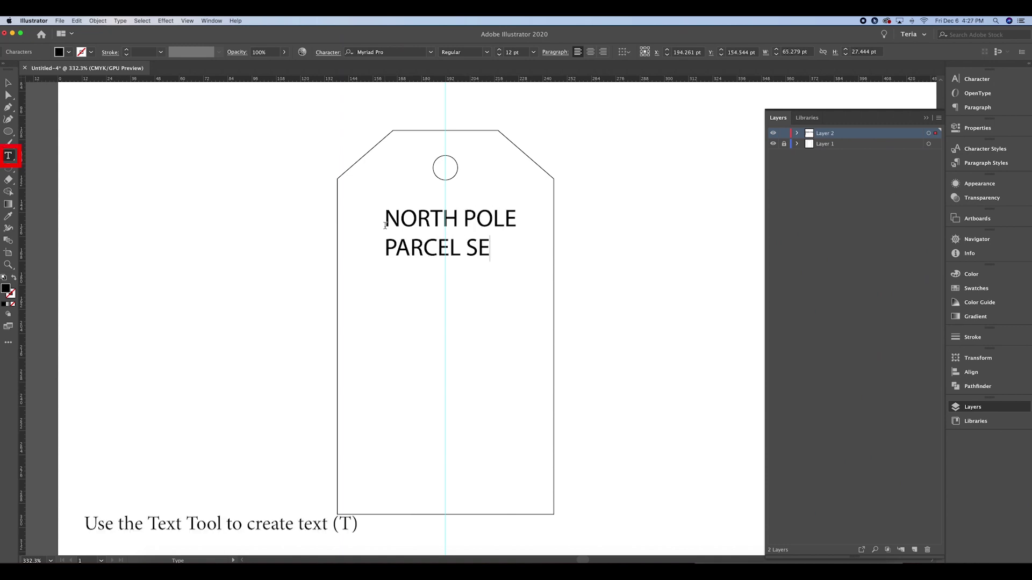
pyautogui.click(8, 82)
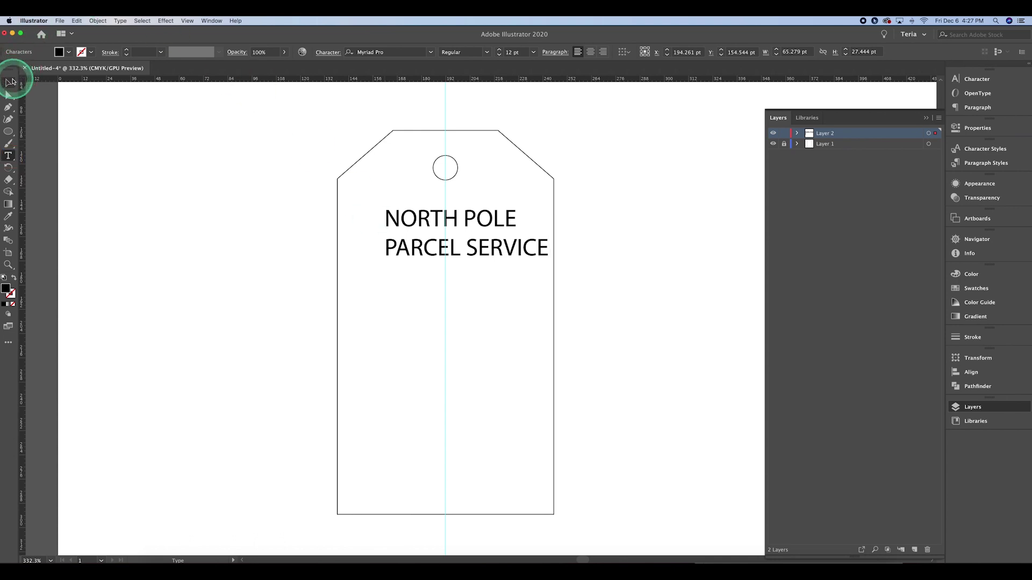
# - Centre-align the "NORTH POLE" and "PARCEL SERVICE" text and place it centred on the vertical guide below the hole
pyautogui.click(590, 51)
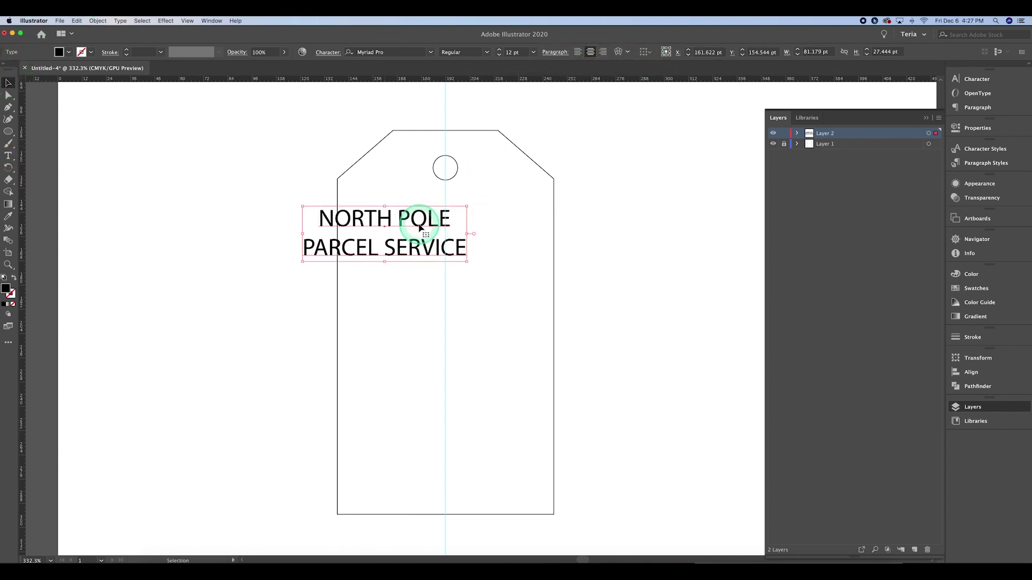
pyautogui.moveTo(417, 224); pyautogui.dragTo(475, 216)
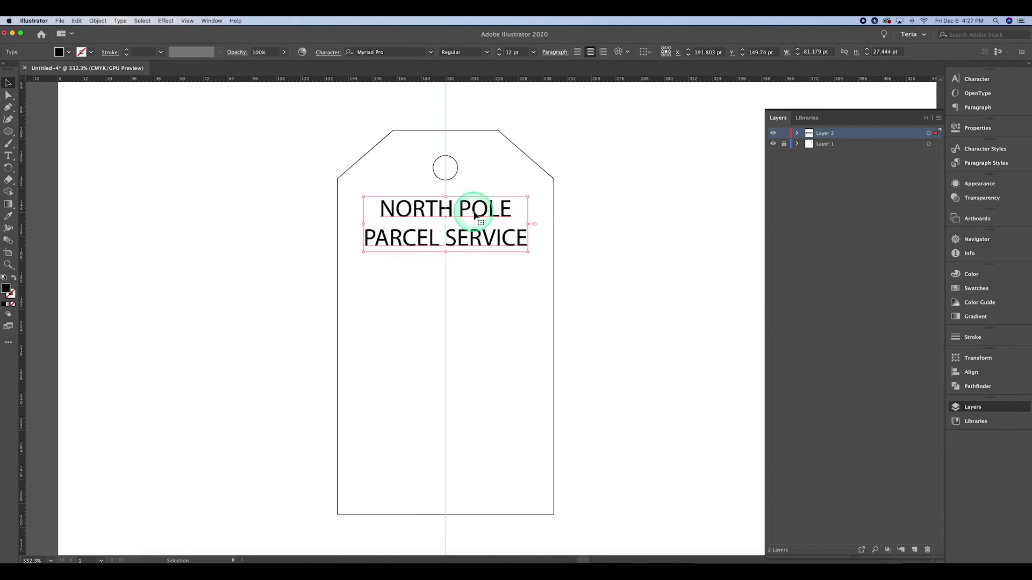
# - Switch to Font Picker, set the preview text to "NORTH POLE PARCEL SERVICE", enlarge the window and browse the installed typefaces
pyautogui.click(739, 562)
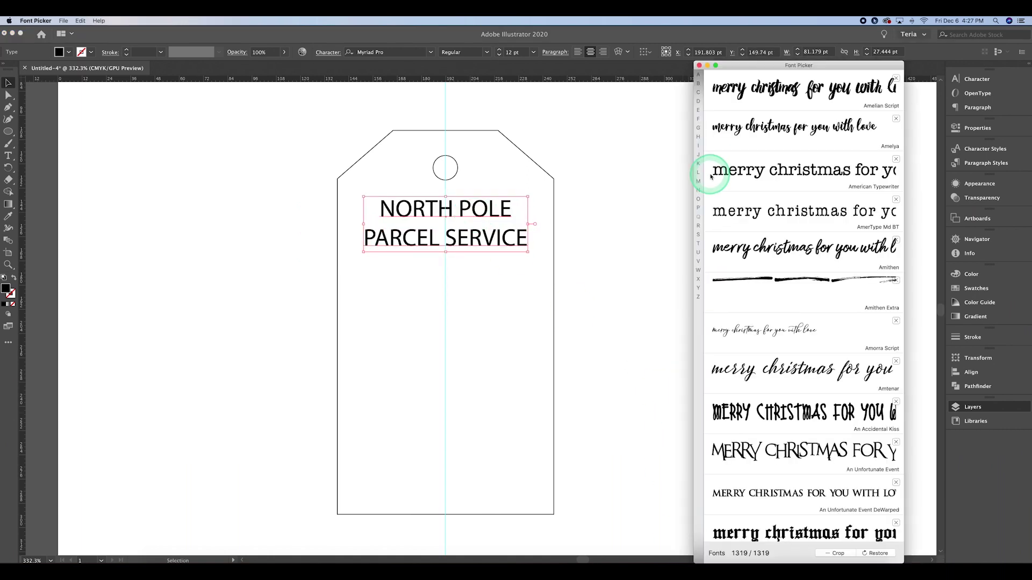
pyautogui.click(761, 168)
pyautogui.write('NO')
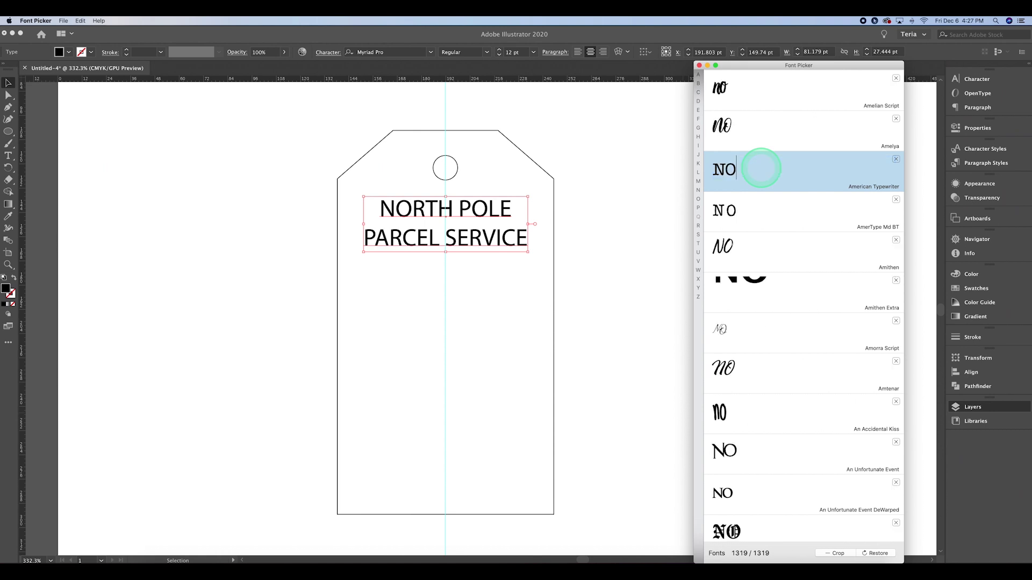
pyautogui.write('RTH POL')
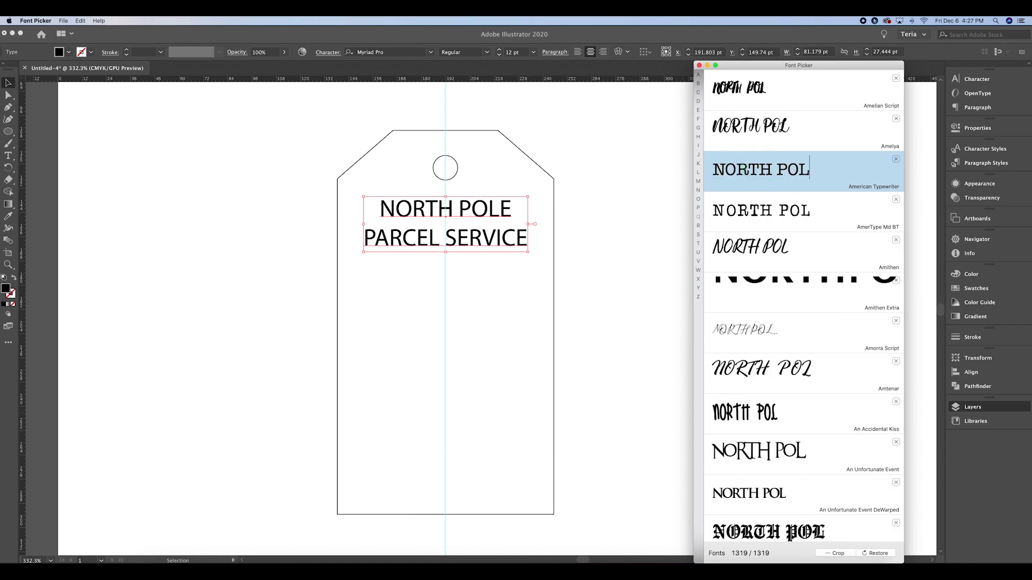
pyautogui.write('E PARCEL SERVICE')
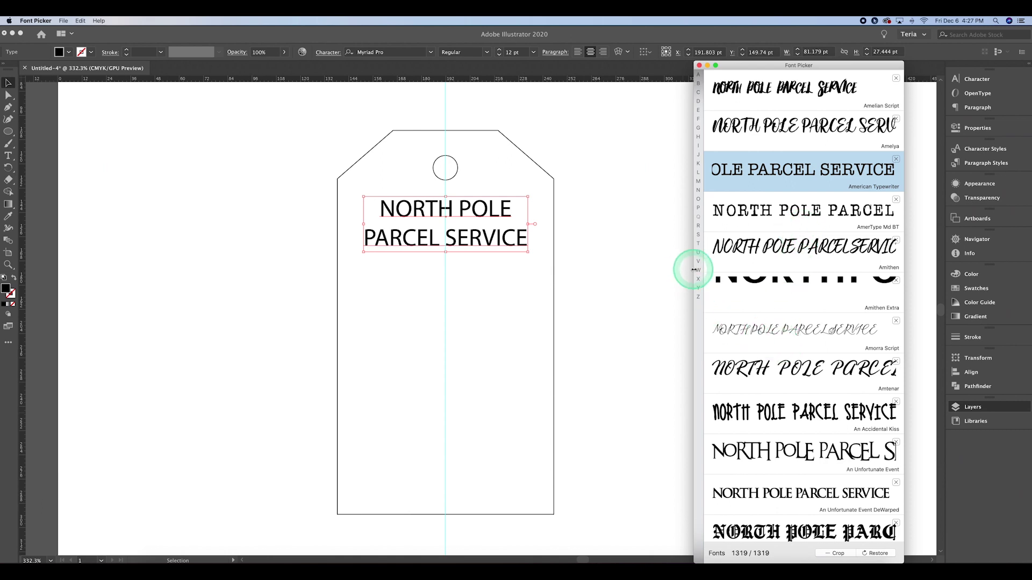
pyautogui.moveTo(694, 269); pyautogui.dragTo(635, 272)
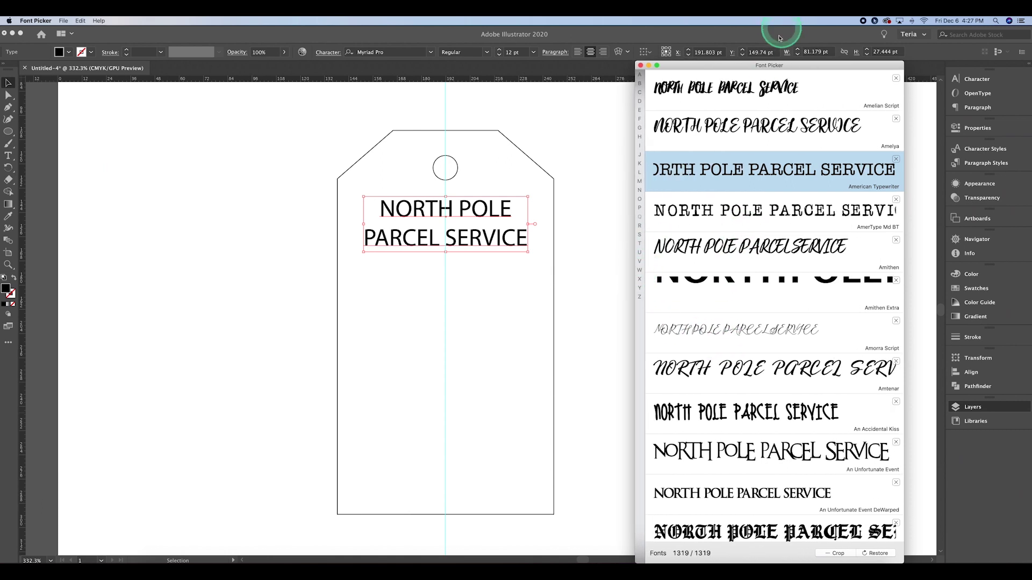
pyautogui.moveTo(780, 66); pyautogui.dragTo(782, 43)
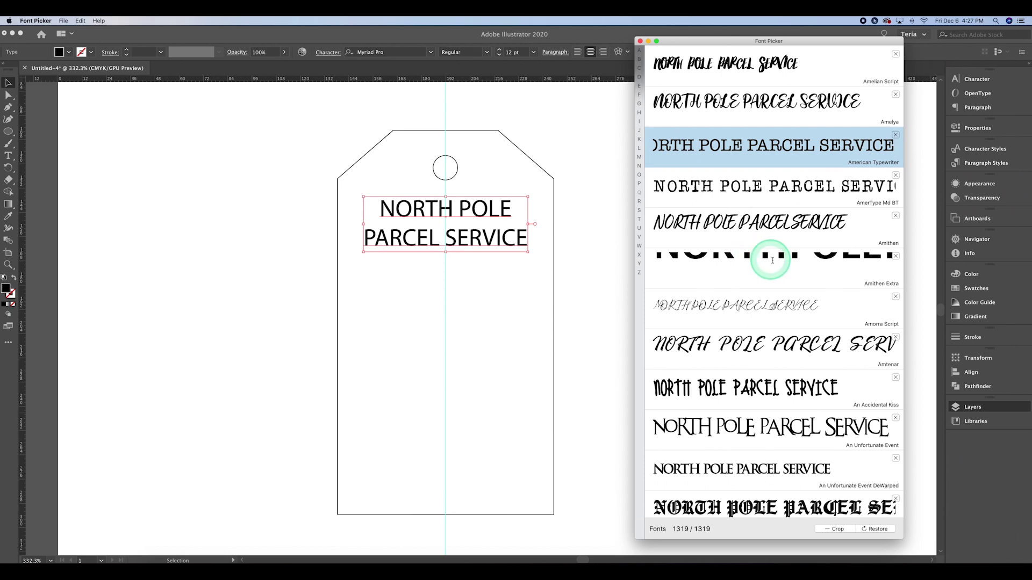
pyautogui.scroll(-10, 752, 258)
pyautogui.scroll(-5, 754, 278)
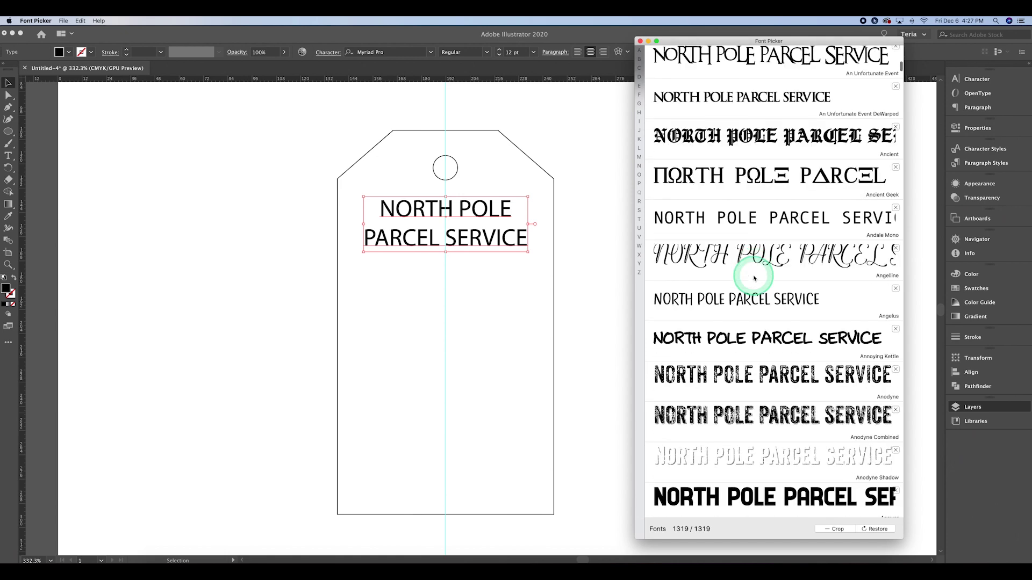
pyautogui.scroll(-8, 755, 278)
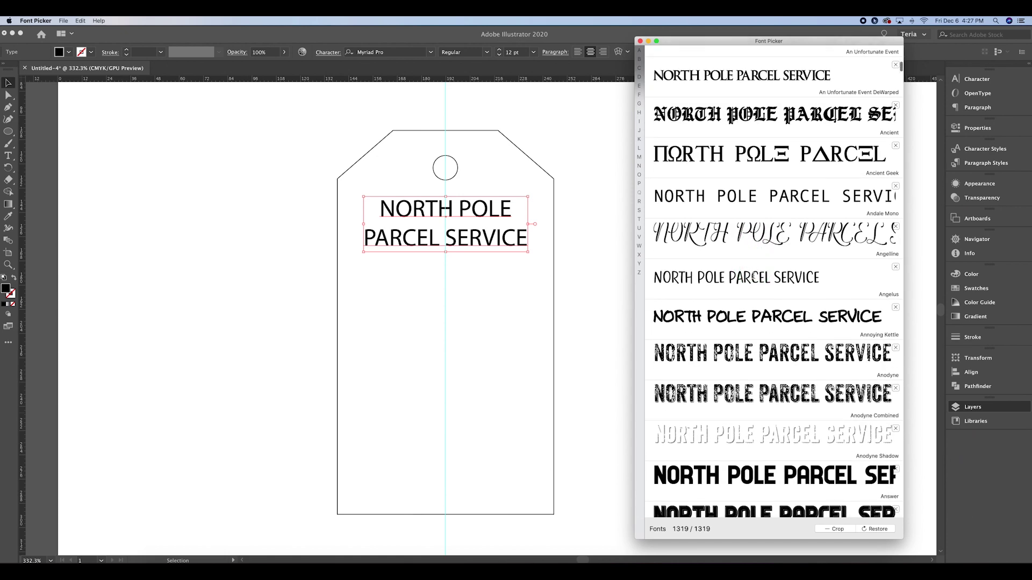
pyautogui.scroll(-1, 754, 277)
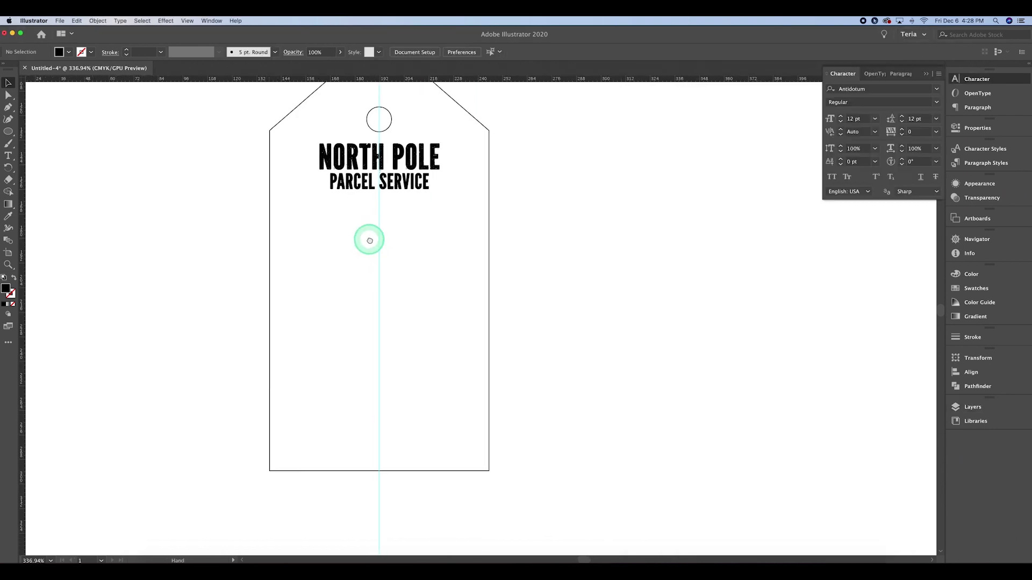
# - Duplicate the "NORTH POLE" and "PARCEL SERVICE" lettering to the blank area right of the tag and browse further typefaces in Font Picker
pyautogui.moveTo(369, 237); pyautogui.dragTo(370, 265)
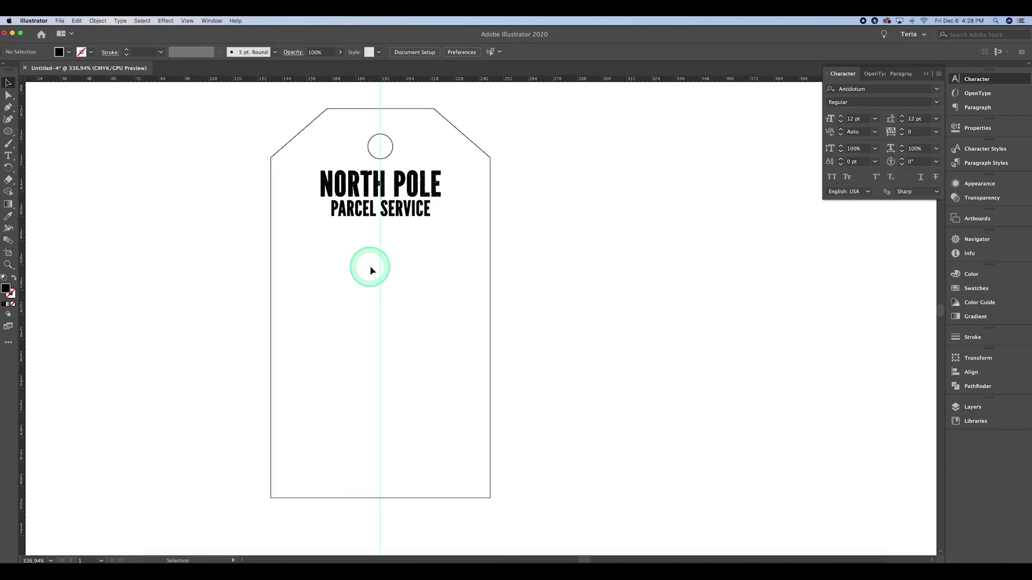
pyautogui.moveTo(411, 188); pyautogui.dragTo(653, 205)
pyautogui.click(738, 571)
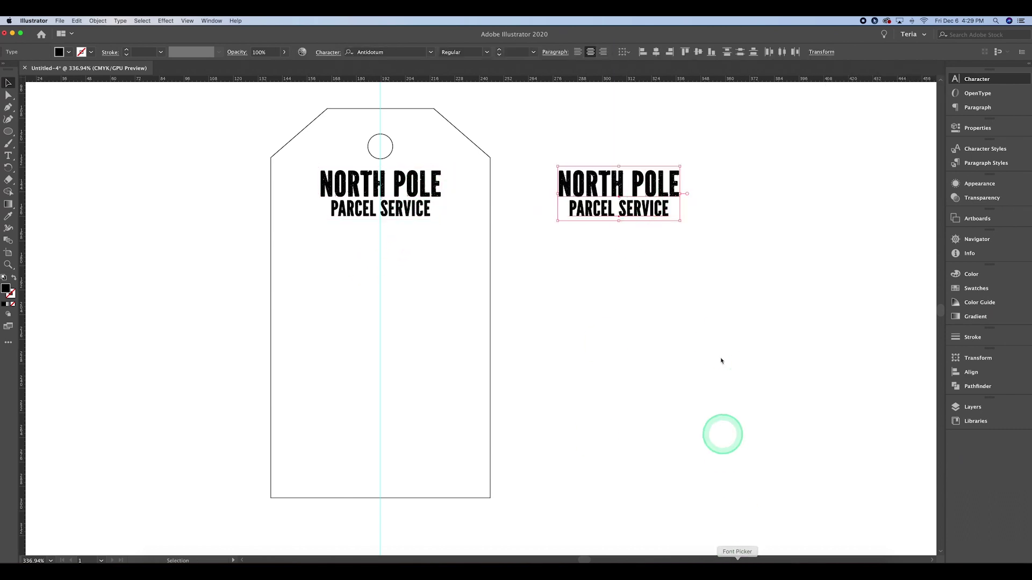
pyautogui.scroll(-2, 700, 330)
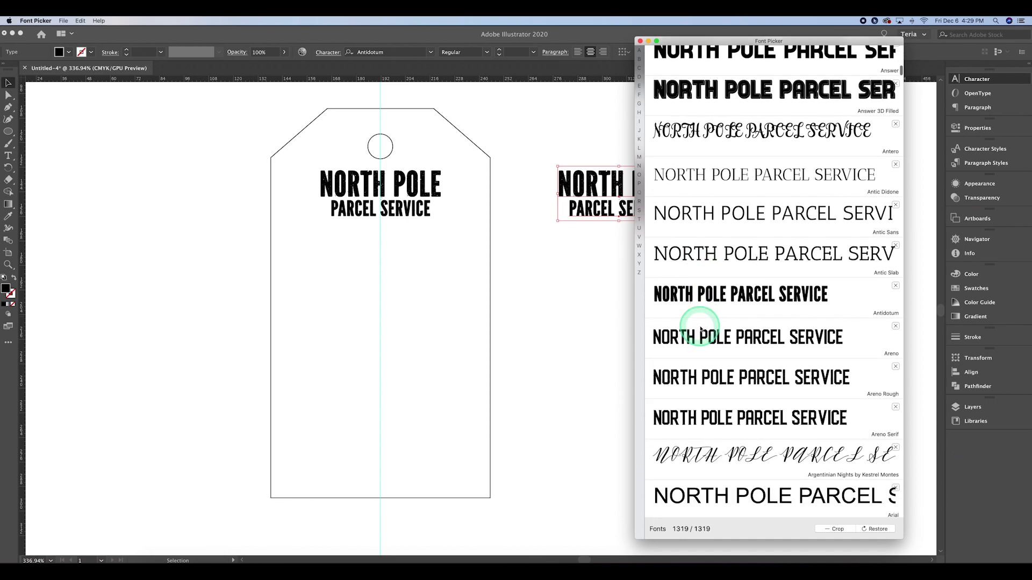
pyautogui.scroll(-6, 700, 331)
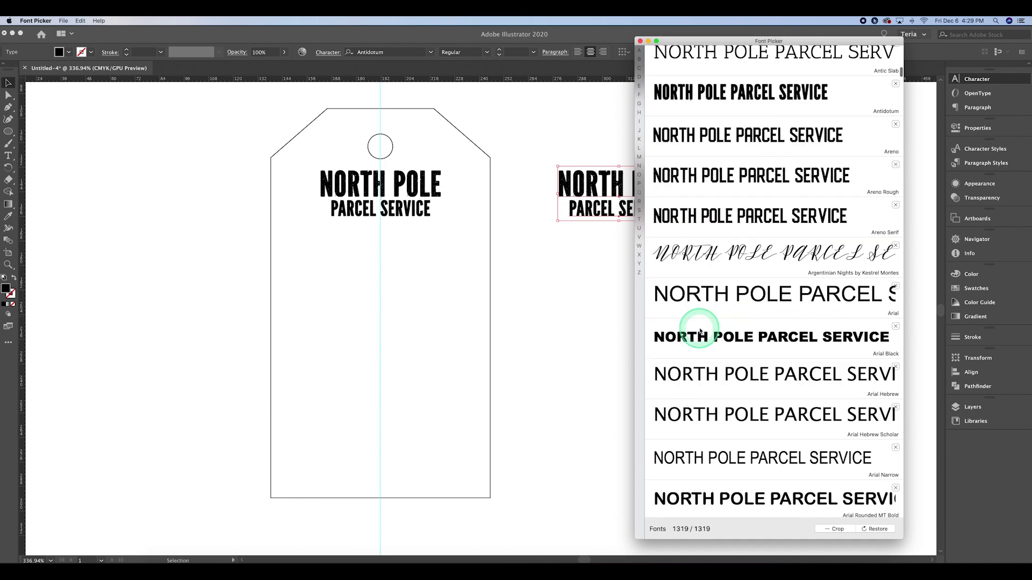
pyautogui.scroll(-2, 693, 328)
pyautogui.click(589, 334)
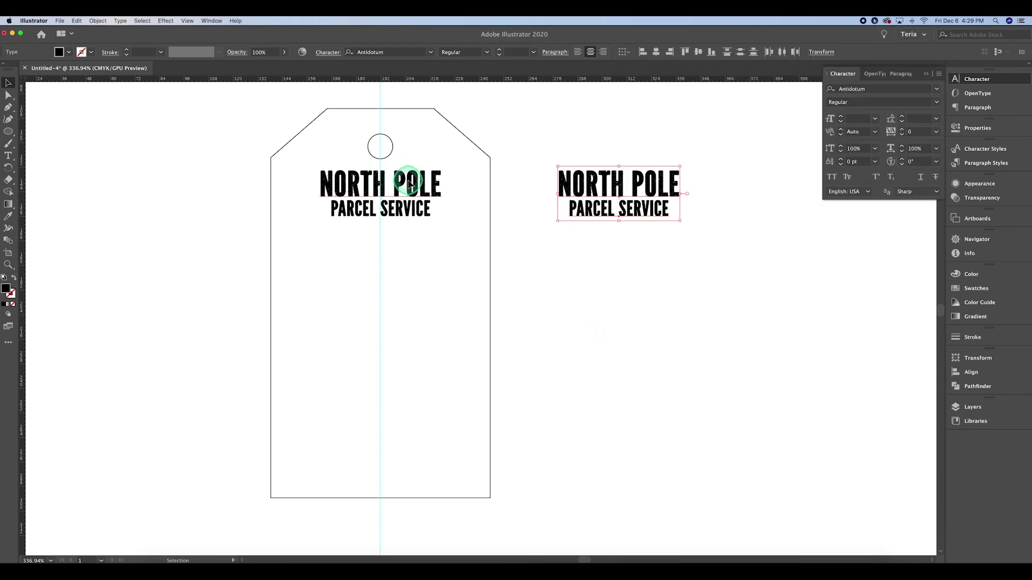
# - List the fonts similar to Antidotum for the tag's "NORTH POLE" text and apply Logbond
pyautogui.click(410, 183)
pyautogui.click(431, 52)
pyautogui.click(554, 101)
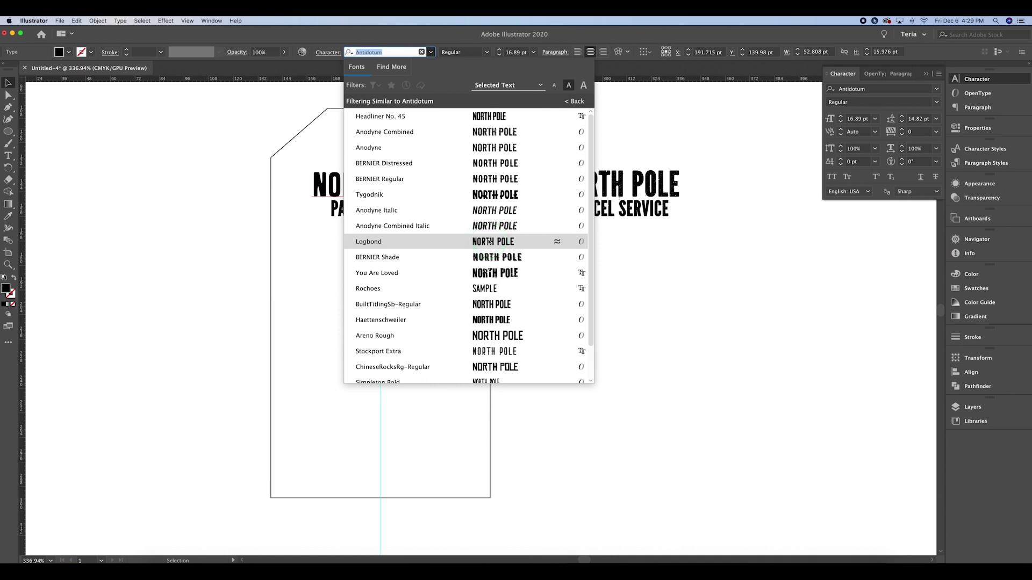
pyautogui.click(489, 242)
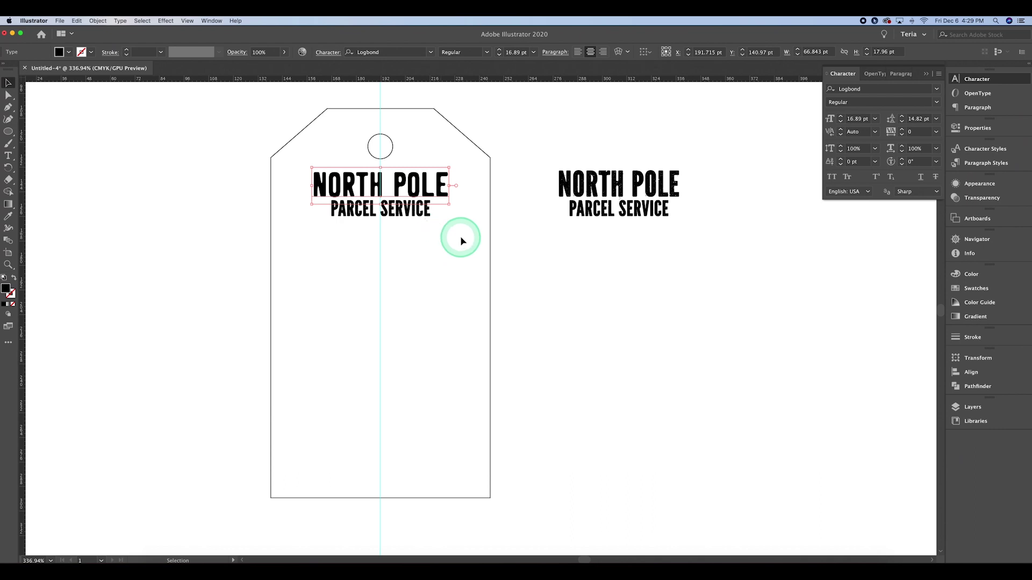
# - Compare the similar fonts on the tag's "NORTH POLE" line and set it to Cache Pressed Rough
pyautogui.moveTo(498, 233); pyautogui.dragTo(397, 258)
pyautogui.click(430, 52)
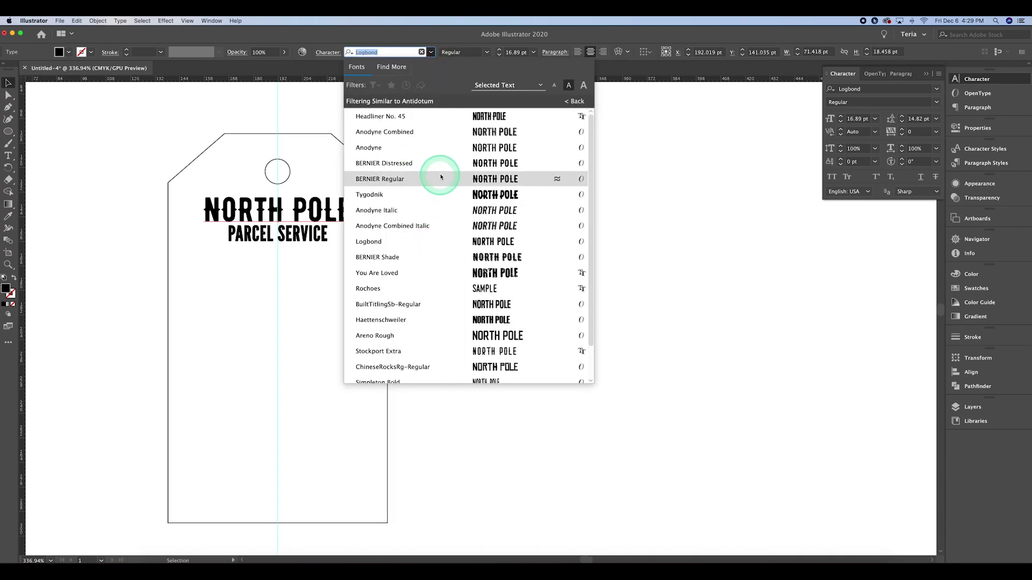
pyautogui.press('space')
pyautogui.moveTo(318, 291); pyautogui.dragTo(248, 291)
pyautogui.click(430, 51)
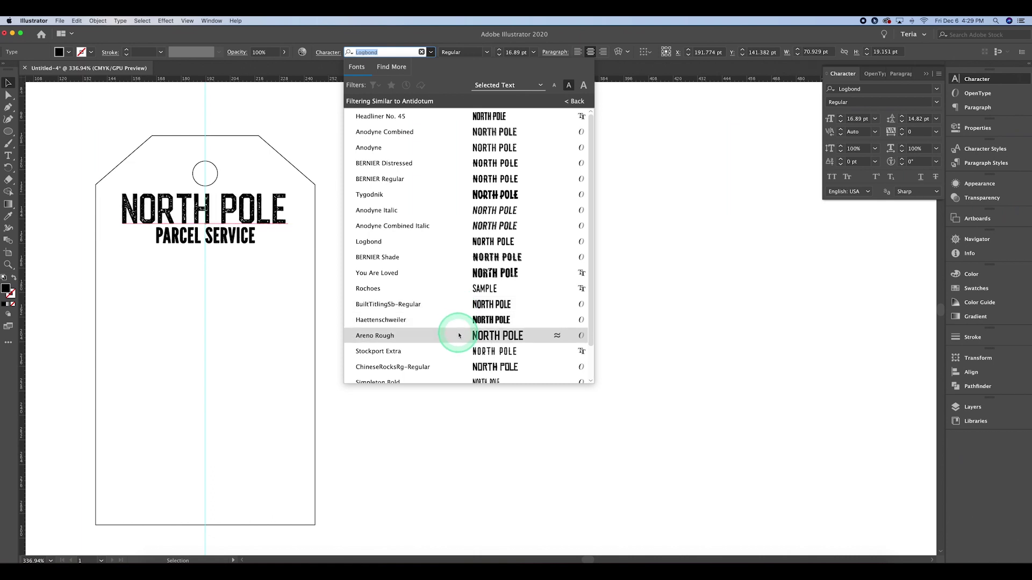
pyautogui.scroll(-2, 458, 336)
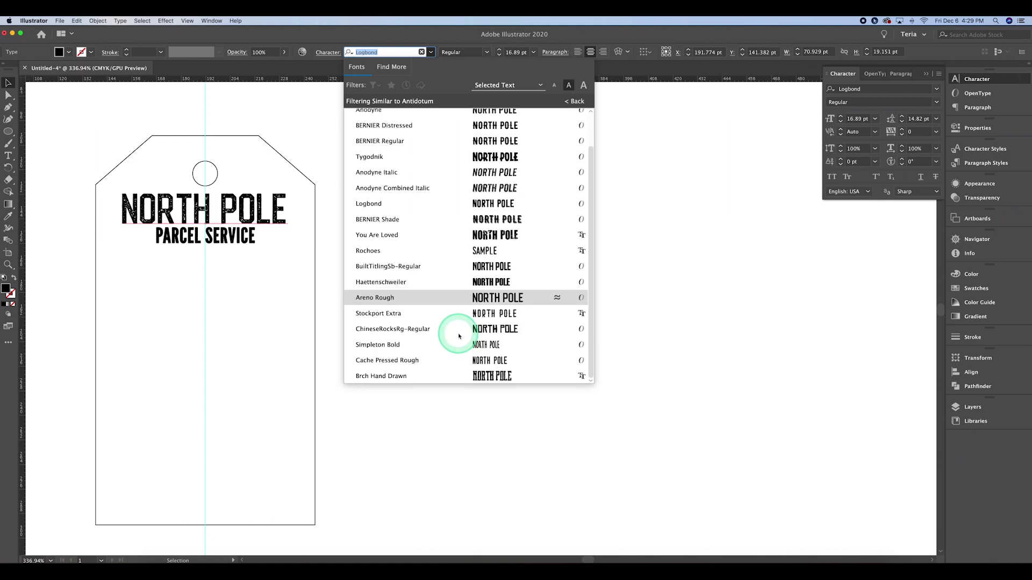
pyautogui.click(455, 365)
# - Match "PARCEL SERVICE" to the "NORTH POLE" type with the Eyedropper, scale it to about 7.25 pt and centre it beneath
pyautogui.press('z')
pyautogui.moveTo(269, 239); pyautogui.dragTo(495, 302)
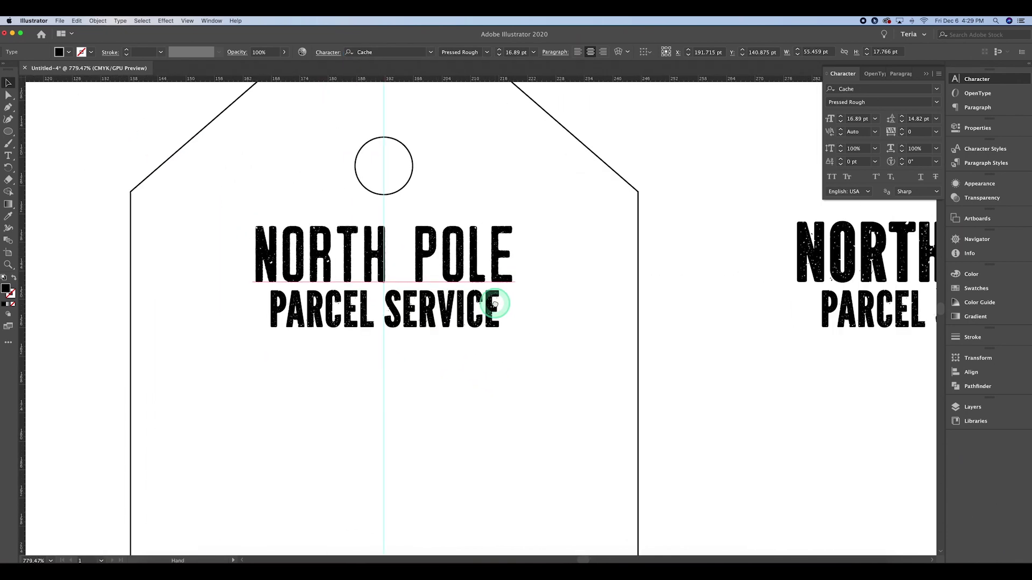
pyautogui.click(437, 310)
pyautogui.press('i')
pyautogui.click(442, 256)
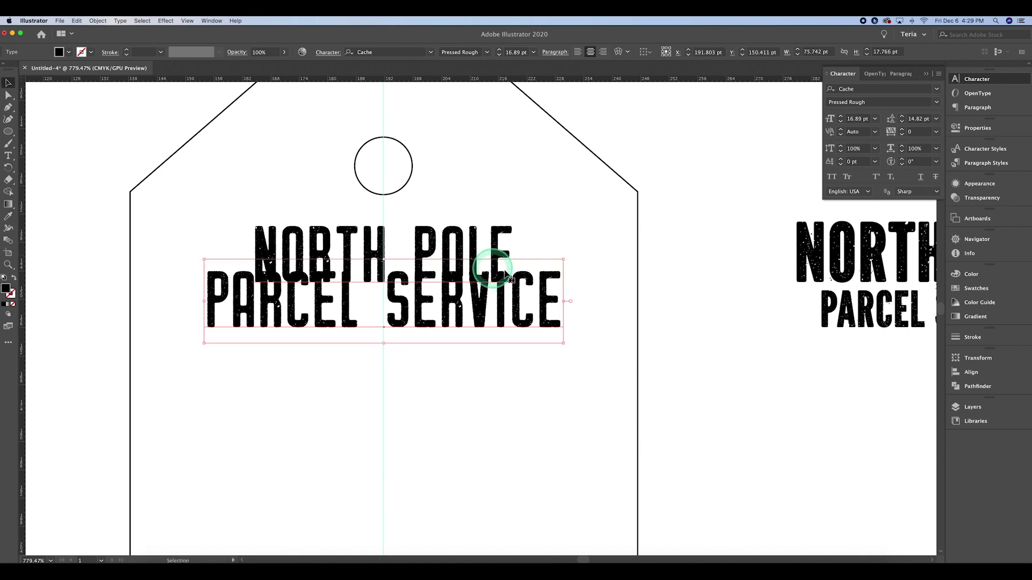
pyautogui.moveTo(564, 261); pyautogui.dragTo(401, 310)
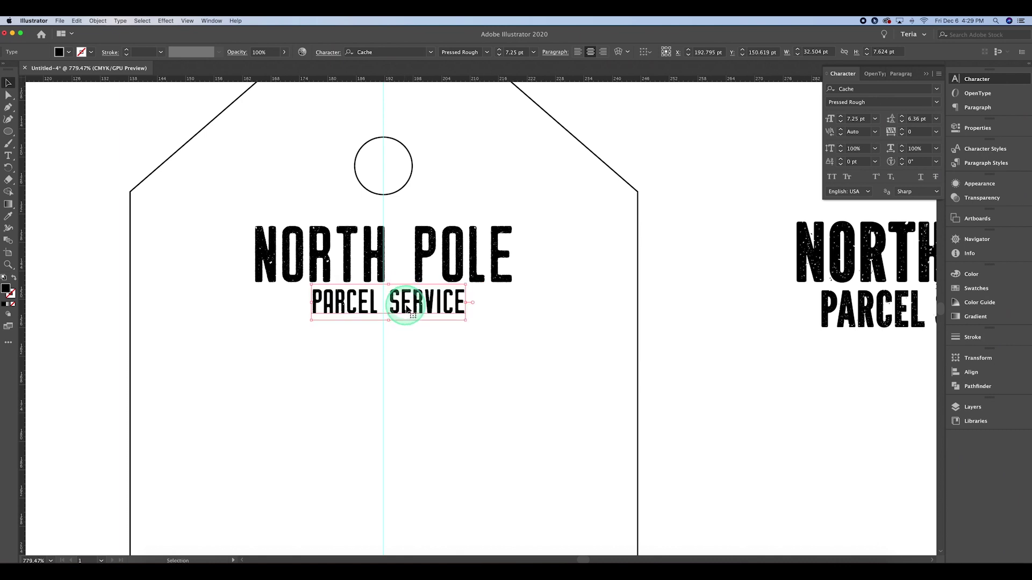
pyautogui.click(546, 324)
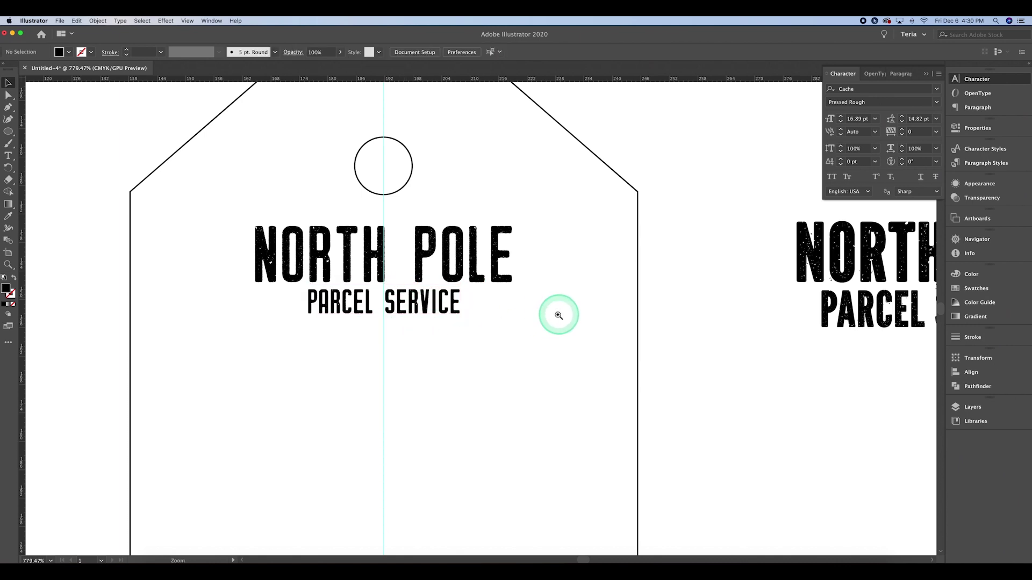
# - Add the letter "I" left of "NORTH POLE" in Cache Pressed Rough and rotate it 90° into a horizontal bar
pyautogui.keyDown('alt'); pyautogui.keyDown('super'); pyautogui.click(559, 314); pyautogui.keyUp('super'); pyautogui.keyUp('alt')
pyautogui.moveTo(526, 340); pyautogui.dragTo(530, 260)
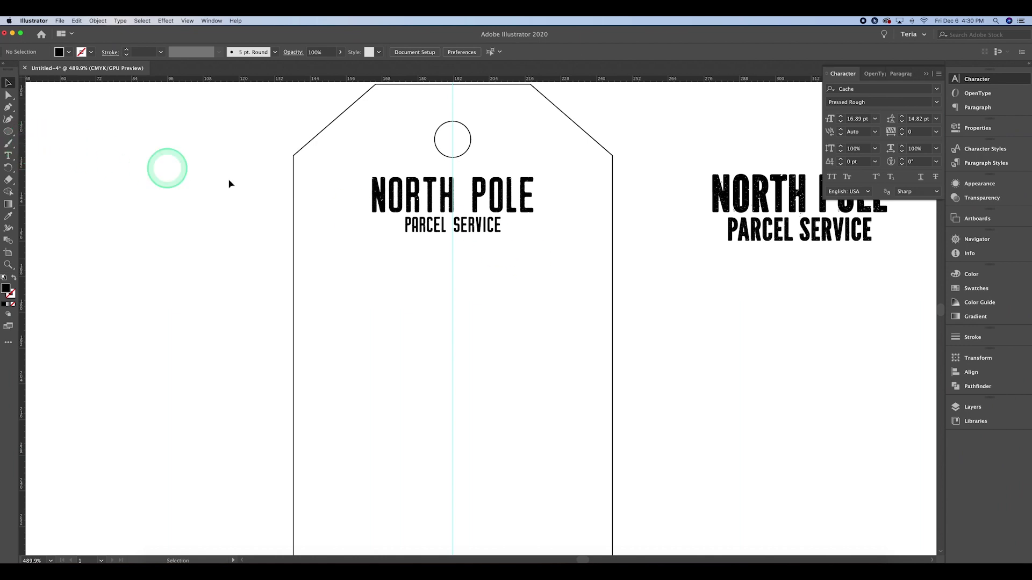
pyautogui.moveTo(445, 195); pyautogui.dragTo(502, 208)
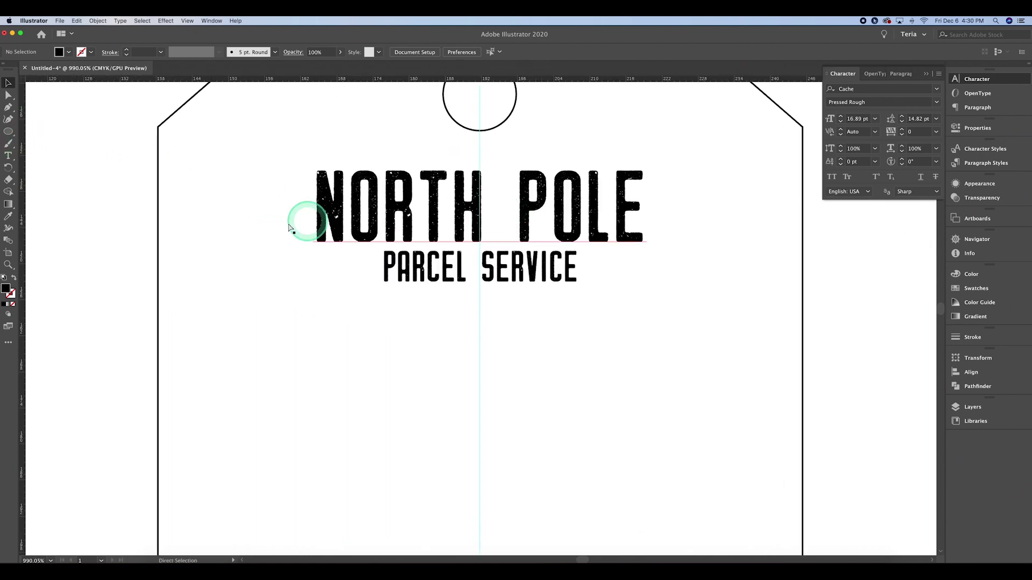
pyautogui.press('t')
pyautogui.click(258, 222)
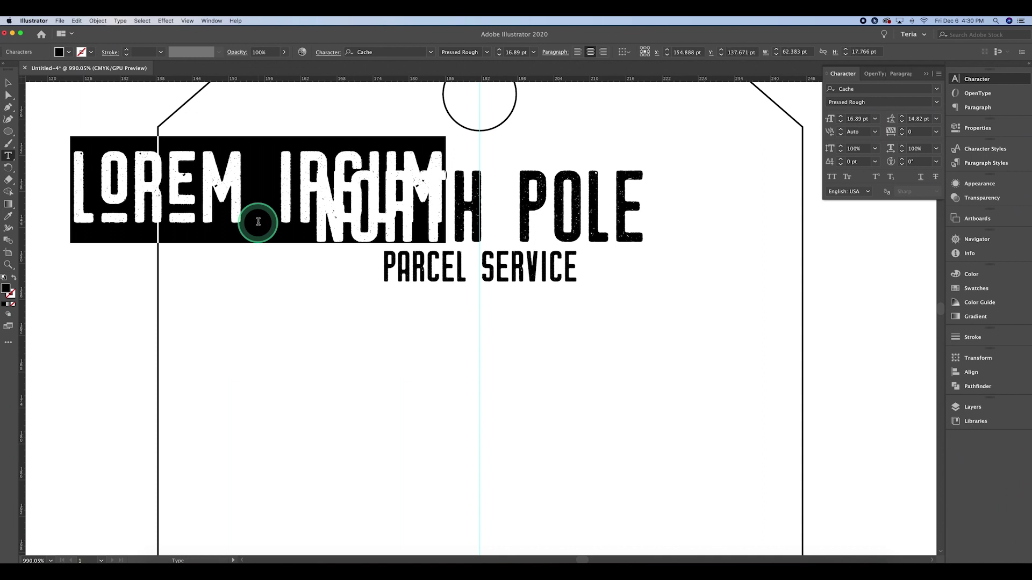
pyautogui.write('I')
pyautogui.click(8, 85)
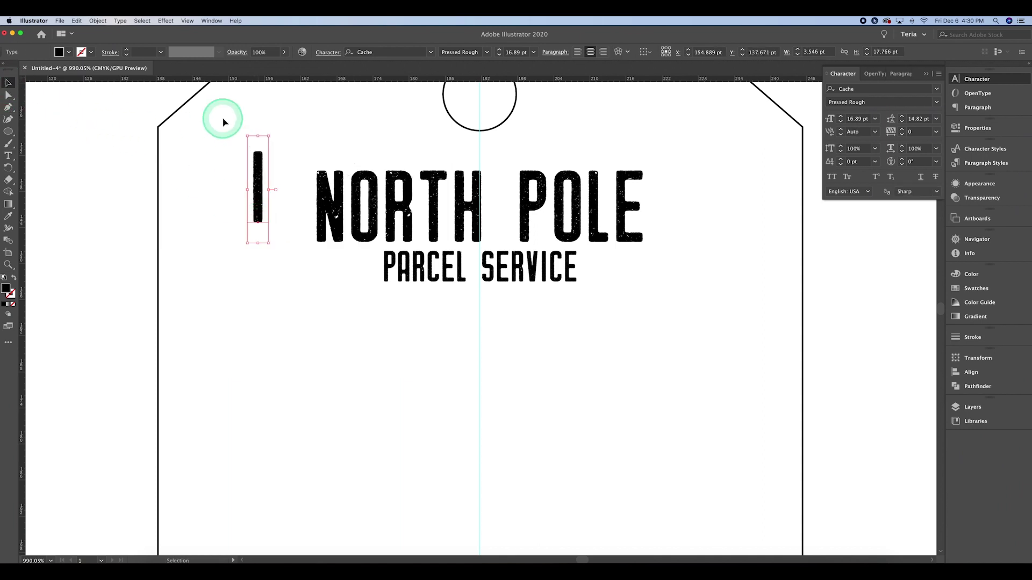
pyautogui.moveTo(270, 135); pyautogui.dragTo(295, 213)
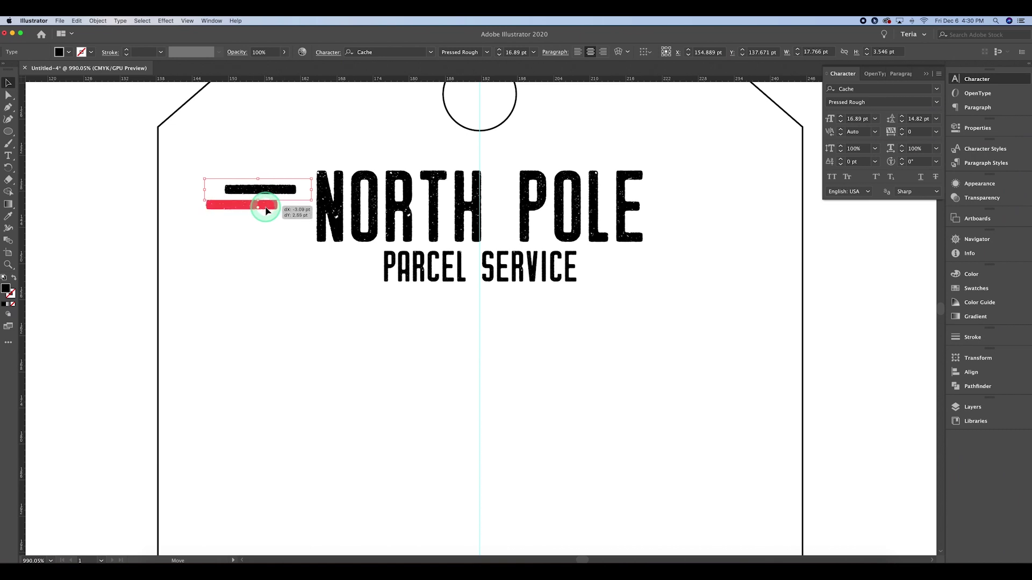
# - Align the bar with the middle of "NORTH POLE" and copy it straight across to the right side of the words
pyautogui.moveTo(263, 208); pyautogui.dragTo(672, 221)
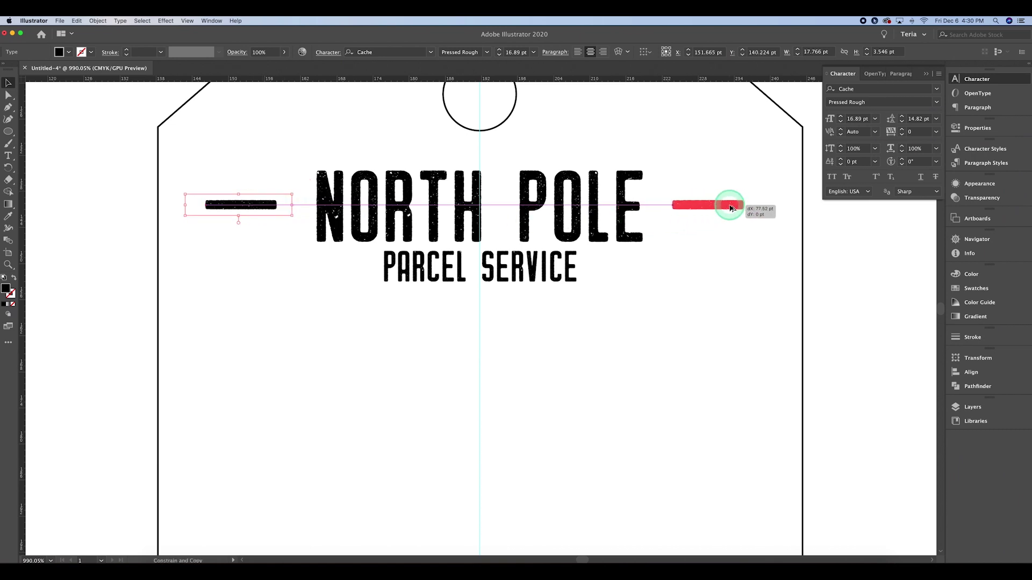
pyautogui.moveTo(730, 209); pyautogui.dragTo(730, 208)
pyautogui.click(704, 260)
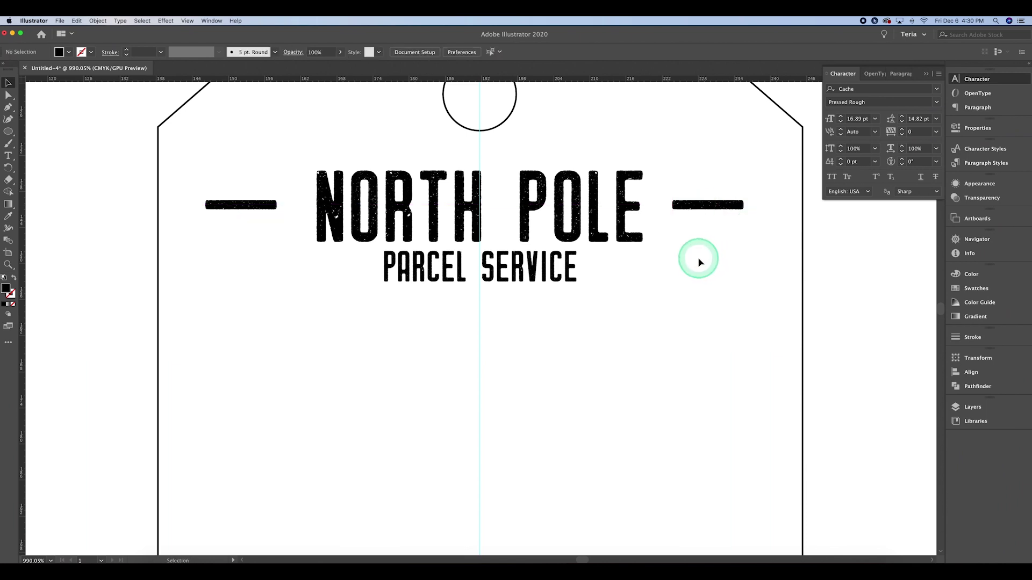
# - Add the text "DATE TO OPEN:" below the "PARCEL SERVICE" line at the tag's left edge
pyautogui.scroll(-5, 693, 255)
pyautogui.press('t')
pyautogui.click(276, 238)
pyautogui.write('DATE TO OPEN:')
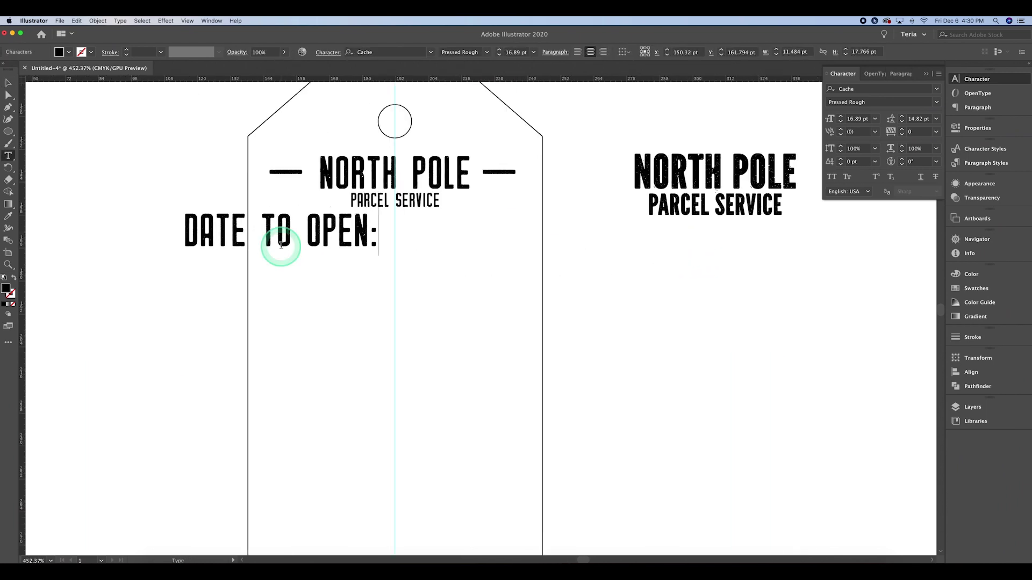
pyautogui.press('Escape')
# - Search the fonts for "SANS" and preview the matches on the "DATE TO OPEN:" text
pyautogui.click(390, 52)
pyautogui.write('SANS')
pyautogui.scroll(-10, 489, 291)
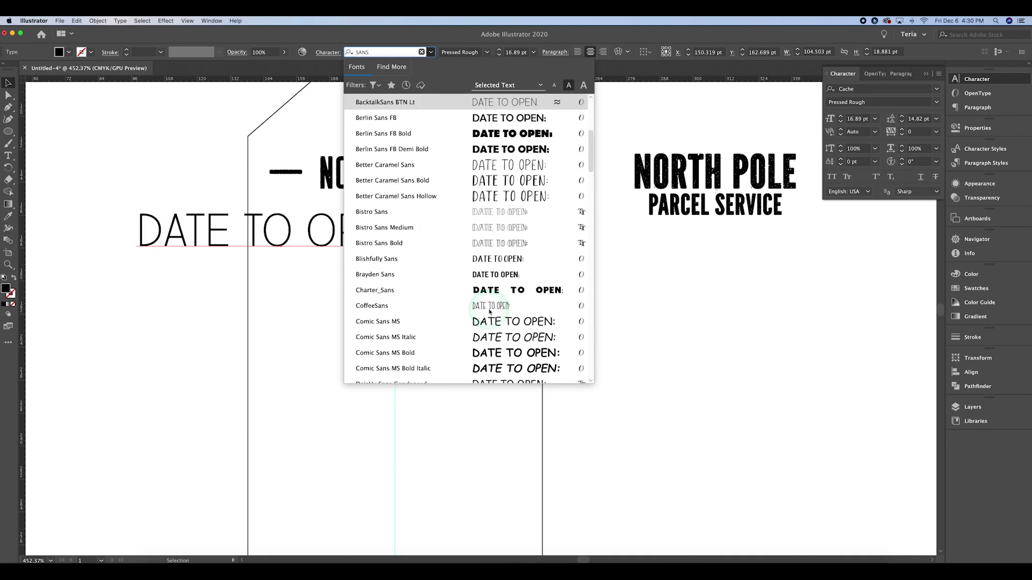
pyautogui.press('Escape')
# - Retype the text below the heading as "Date to open:" with only the first letter capitalised
pyautogui.tripleClick(278, 233)
pyautogui.write('Date to OPEN:')
pyautogui.press('Escape')
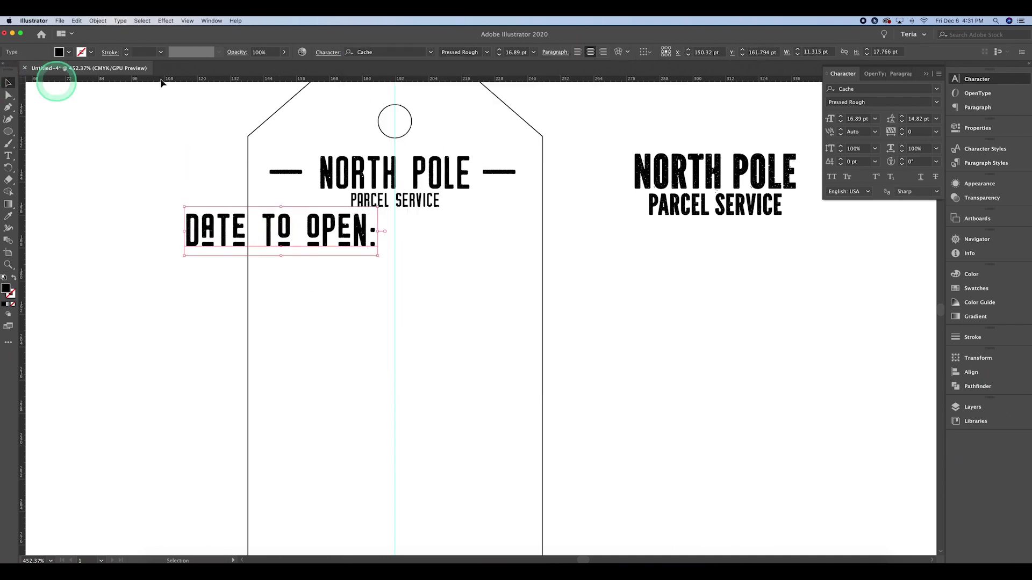
# - Switch to Font Picker and preview the installed fonts with the sample text "Date to open:"
pyautogui.click(764, 578)
pyautogui.click(737, 230)
pyautogui.write('Date to open:')
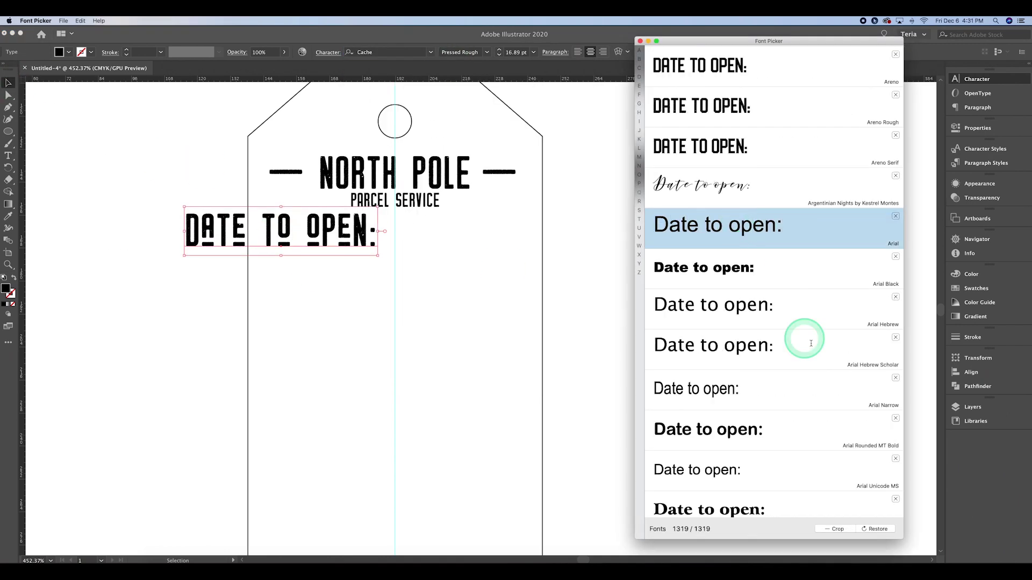
pyautogui.scroll(-8, 796, 368)
pyautogui.scroll(-10, 797, 365)
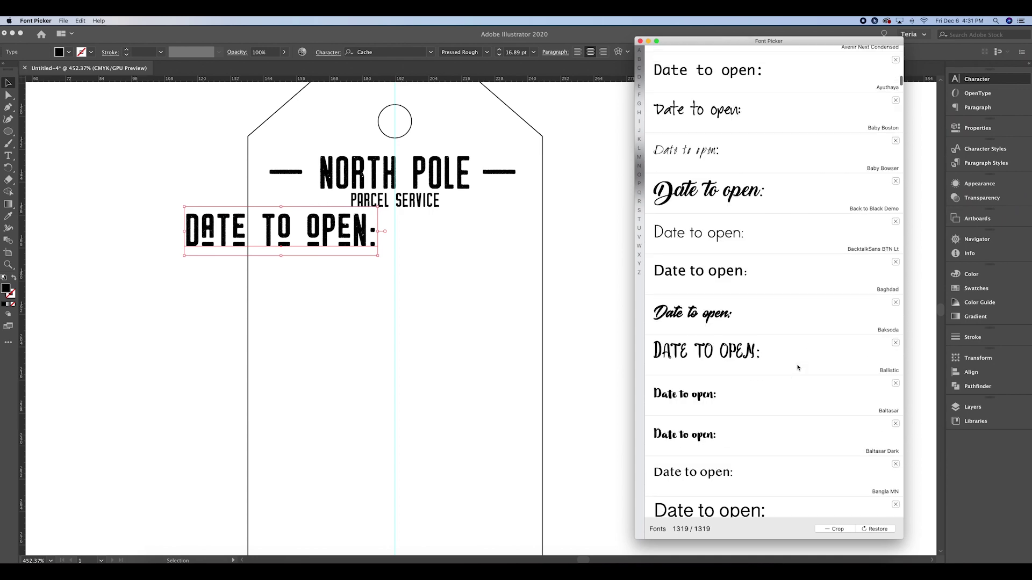
# - Apply Bangla Sangam MN to "Date to open:", shrink it to about 4.77 pt and place it inside the tag's left edge
pyautogui.click(384, 49)
pyautogui.write('bang')
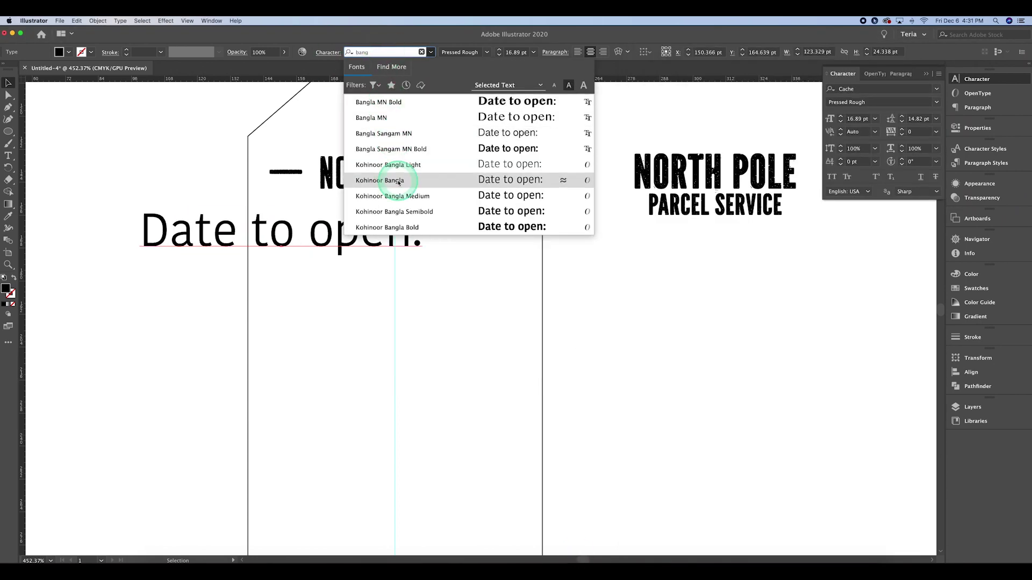
pyautogui.click(409, 133)
pyautogui.moveTo(148, 207); pyautogui.dragTo(335, 250)
pyautogui.moveTo(367, 253); pyautogui.dragTo(298, 266)
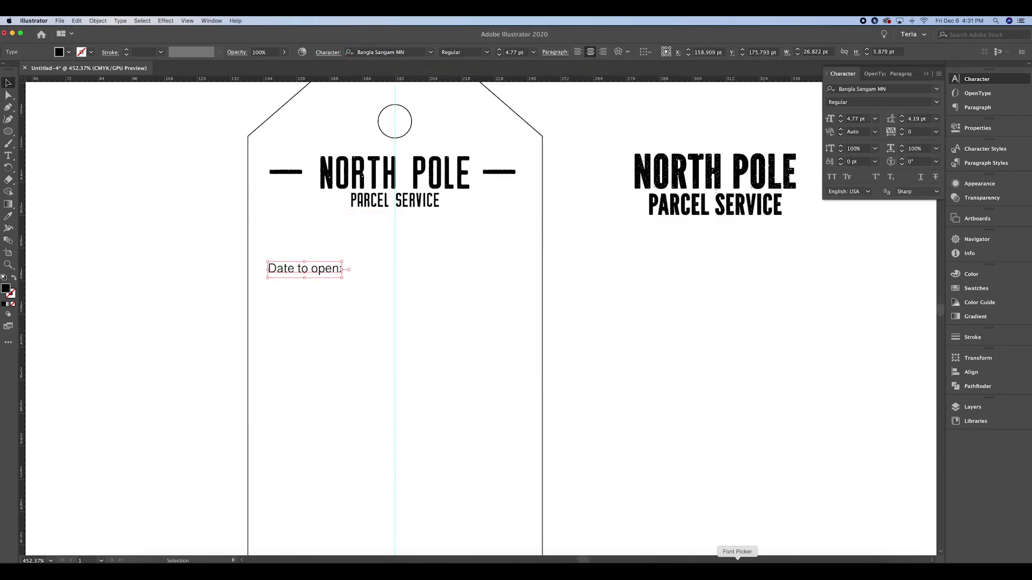
# - Change the "Date to open:" text to Athelas Bold and move it up closer to the heading
pyautogui.click(737, 562)
pyautogui.scroll(-10, 751, 322)
pyautogui.click(394, 50)
pyautogui.write('a')
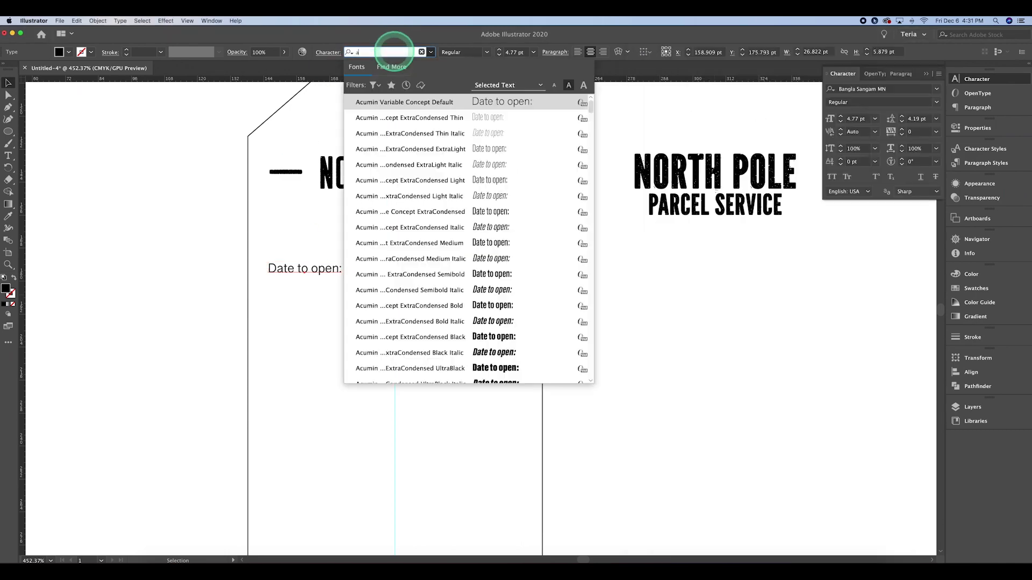
pyautogui.write('the')
pyautogui.click(418, 134)
pyautogui.moveTo(310, 270); pyautogui.dragTo(306, 247)
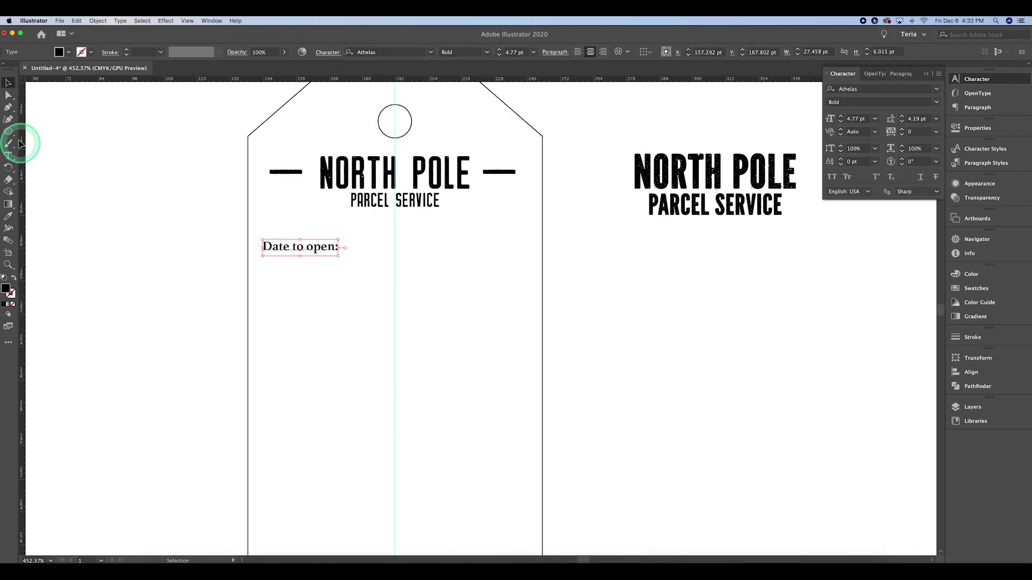
# - Draw a horizontal line about 96.4 pt wide beneath "Date to open:" and copy the tag outline's stroke onto it
pyautogui.moveTo(20, 142); pyautogui.dragTo(43, 180)
pyautogui.moveTo(527, 258); pyautogui.dragTo(527, 257)
pyautogui.press('i')
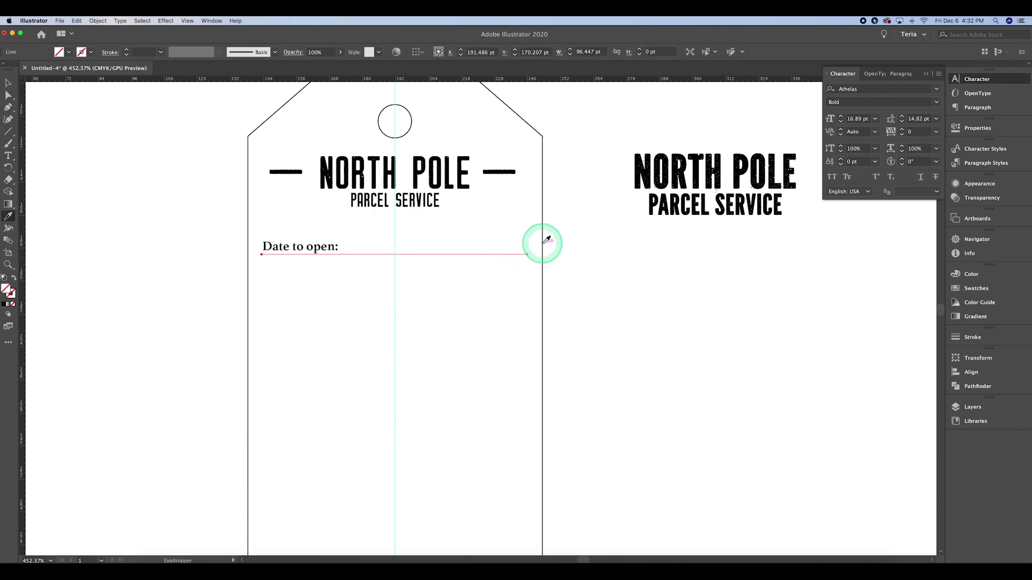
pyautogui.click(542, 242)
pyautogui.press('v')
pyautogui.click(468, 261)
# - Add the text "Dec 22" below the line and set it in Stardos Stencil Bold
pyautogui.moveTo(482, 315); pyautogui.dragTo(480, 317)
pyautogui.press('t')
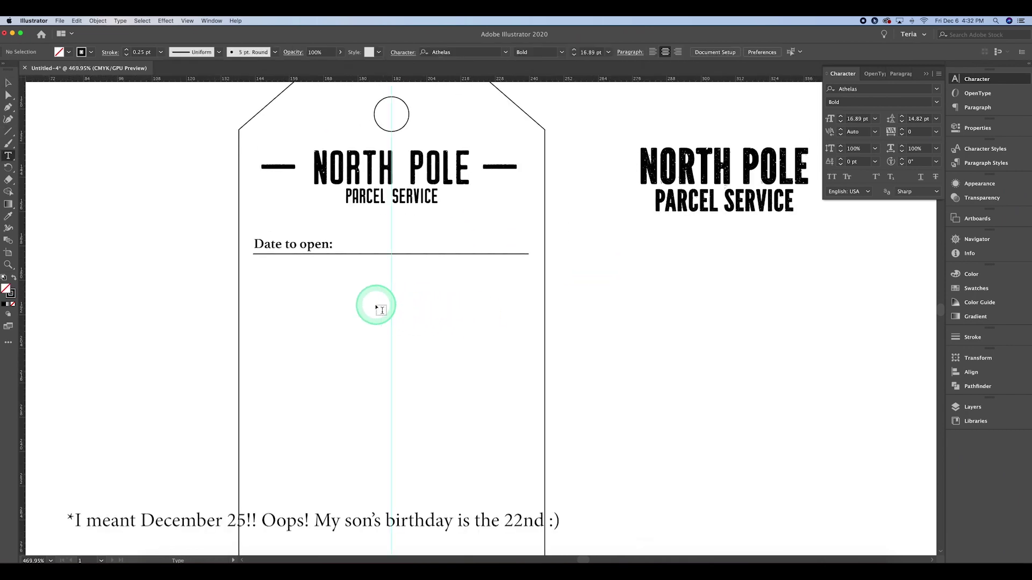
pyautogui.click(376, 304)
pyautogui.write('Dec 22')
pyautogui.press('Escape')
pyautogui.click(412, 51)
pyautogui.write('s St')
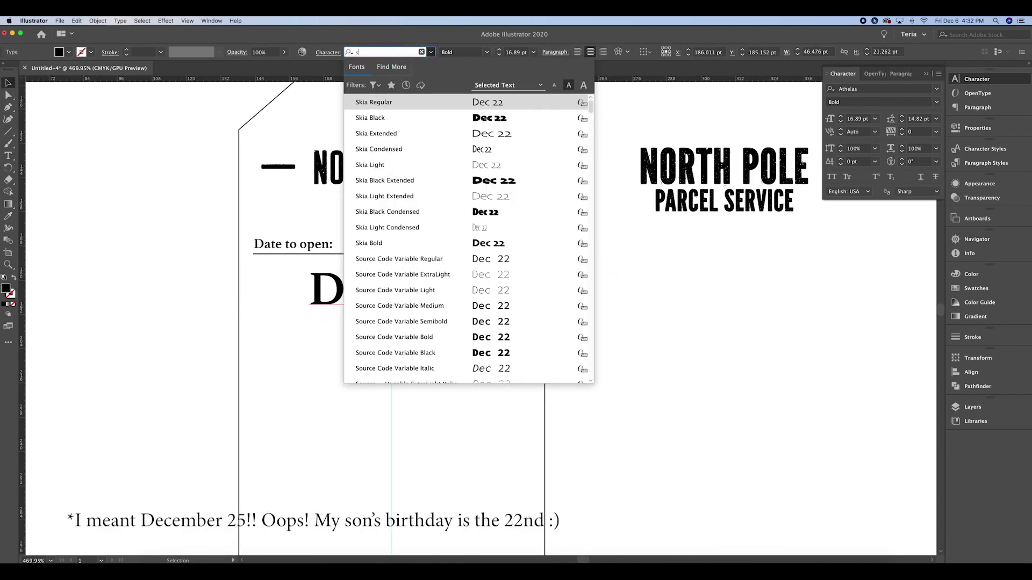
pyautogui.write('encil')
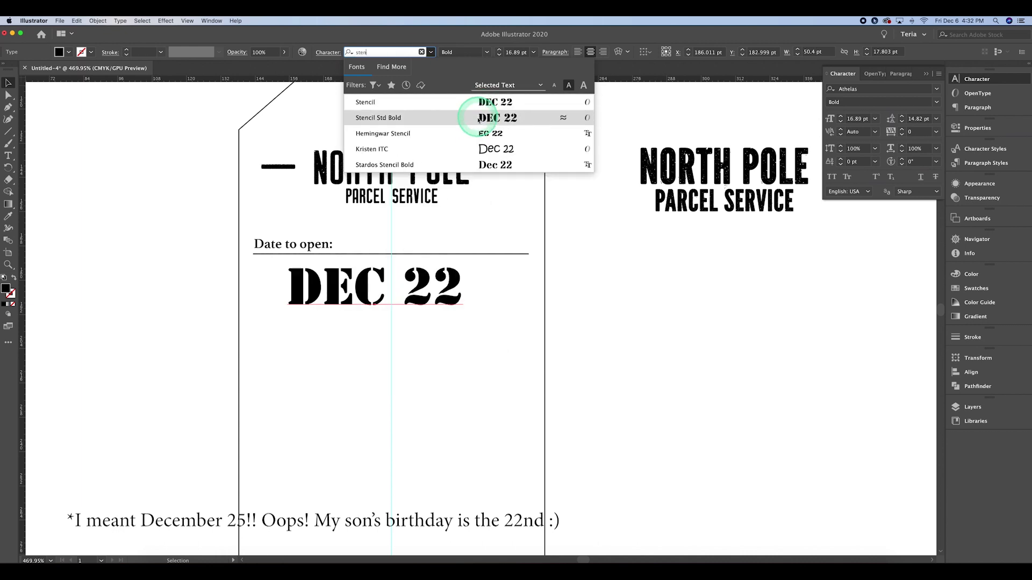
pyautogui.click(468, 166)
# - Move "Dec 22" onto the line beside "Date to open:" and nudge the label slightly upward
pyautogui.moveTo(447, 288); pyautogui.dragTo(468, 237)
pyautogui.keyDown('shift'); pyautogui.click(303, 245); pyautogui.keyUp('shift')
pyautogui.click(504, 310)
pyautogui.moveTo(325, 249); pyautogui.dragTo(325, 243)
pyautogui.click(342, 292)
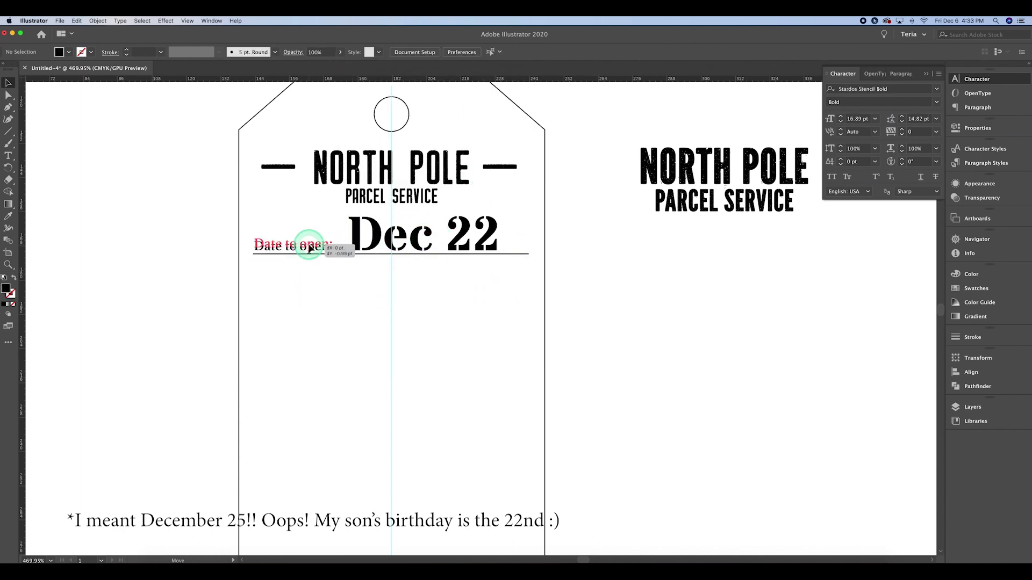
pyautogui.moveTo(465, 236); pyautogui.dragTo(468, 237)
pyautogui.click(485, 338)
# - Copy the whole date row, with its label, date and line, straight down below the original
pyautogui.moveTo(485, 338); pyautogui.dragTo(480, 340)
pyautogui.moveTo(480, 340); pyautogui.dragTo(505, 275)
pyautogui.moveTo(337, 221); pyautogui.dragTo(334, 185)
pyautogui.moveTo(333, 186); pyautogui.dragTo(396, 180)
pyautogui.press('super+z')
pyautogui.moveTo(396, 179); pyautogui.dragTo(396, 248)
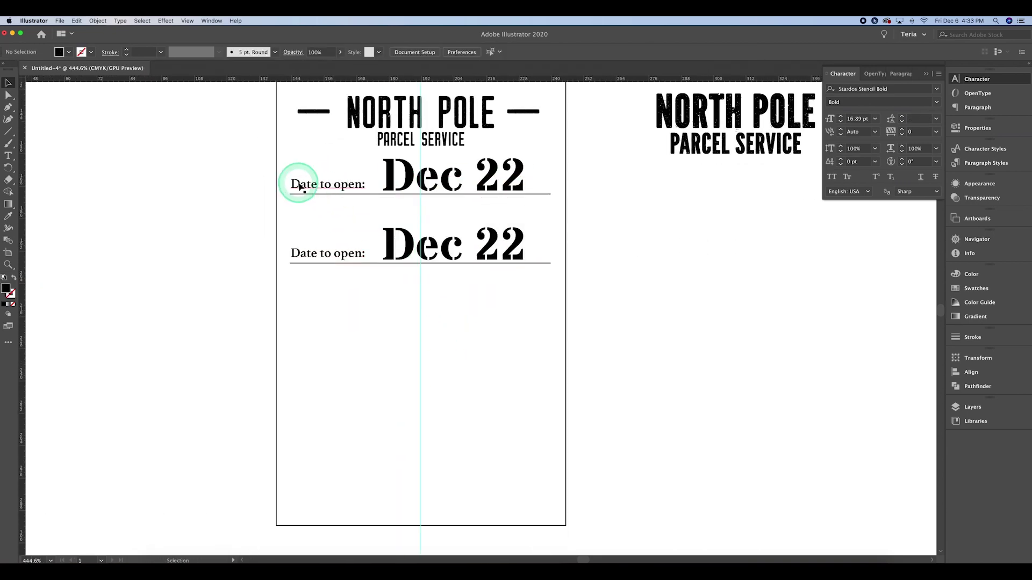
# - Retype the upper row's label as "Deliver to:" and delete the "Dec 22" text from that row
pyautogui.doubleClick(299, 187)
pyautogui.write('Di')
pyautogui.moveTo(292, 185)
pyautogui.mouseDown()
pyautogui.moveTo(361, 184)
pyautogui.moveTo(295, 187)
pyautogui.mouseUp()
pyautogui.press('Escape')
pyautogui.click(451, 181)
pyautogui.press('Delete')
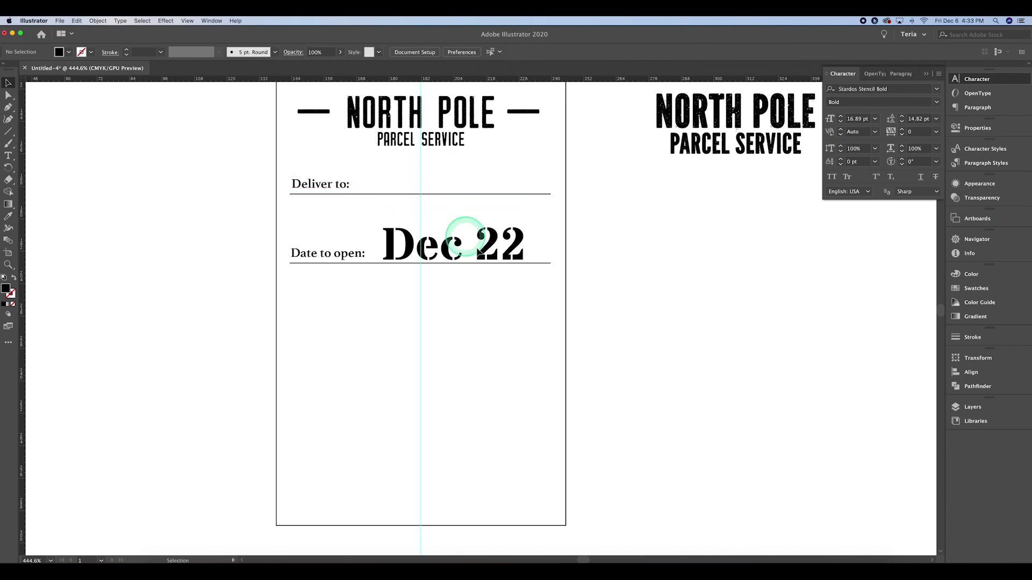
# - Move the "Date to open:" row straight down towards the bottom of the tag
pyautogui.moveTo(495, 293); pyautogui.dragTo(499, 266)
pyautogui.moveTo(348, 269); pyautogui.dragTo(513, 412)
pyautogui.moveTo(430, 285); pyautogui.dragTo(441, 349)
# - Draw a small square checkbox below the "Deliver to:" line with the tag outline's stroke
pyautogui.click(4, 133)
pyautogui.click(352, 287)
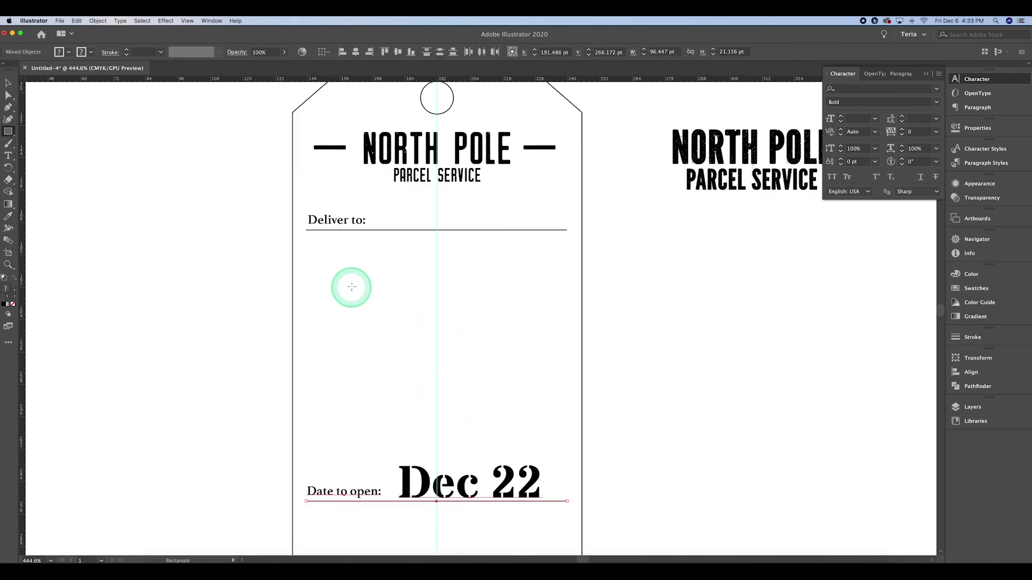
pyautogui.press('i')
pyautogui.moveTo(351, 268)
pyautogui.mouseDown()
pyautogui.moveTo(340, 252)
pyautogui.moveTo(398, 265)
pyautogui.moveTo(510, 261)
pyautogui.mouseUp()
pyautogui.click(293, 224)
pyautogui.press('v')
# - Add the word "NICE" beside the checkbox and match its text style to the "NORTH POLE" heading
pyautogui.press('t')
pyautogui.click(369, 268)
pyautogui.write('n')
pyautogui.press('BackSpace')
pyautogui.write('NICEY')
pyautogui.press('BackSpace')
pyautogui.press('Escape')
pyautogui.press('i')
pyautogui.click(413, 146)
# - Copy the checkbox and "NICE" to the right, retype the copy as "NAUGHTY" and centre both pairs on the tag
pyautogui.press('v')
pyautogui.keyDown('shift'); pyautogui.click(350, 268); pyautogui.keyUp('shift')
pyautogui.press('t')
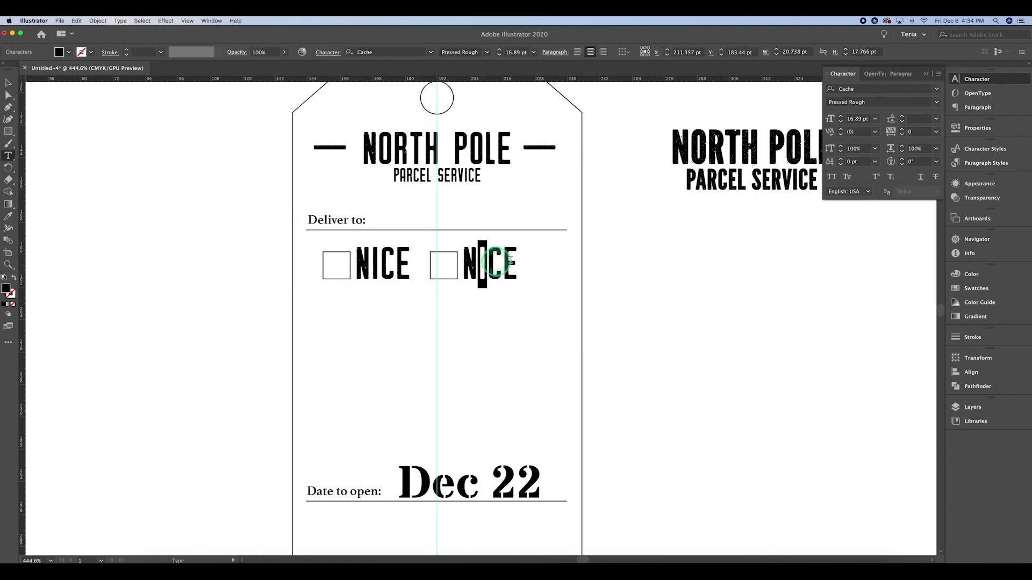
pyautogui.press('Escape')
pyautogui.click(422, 285)
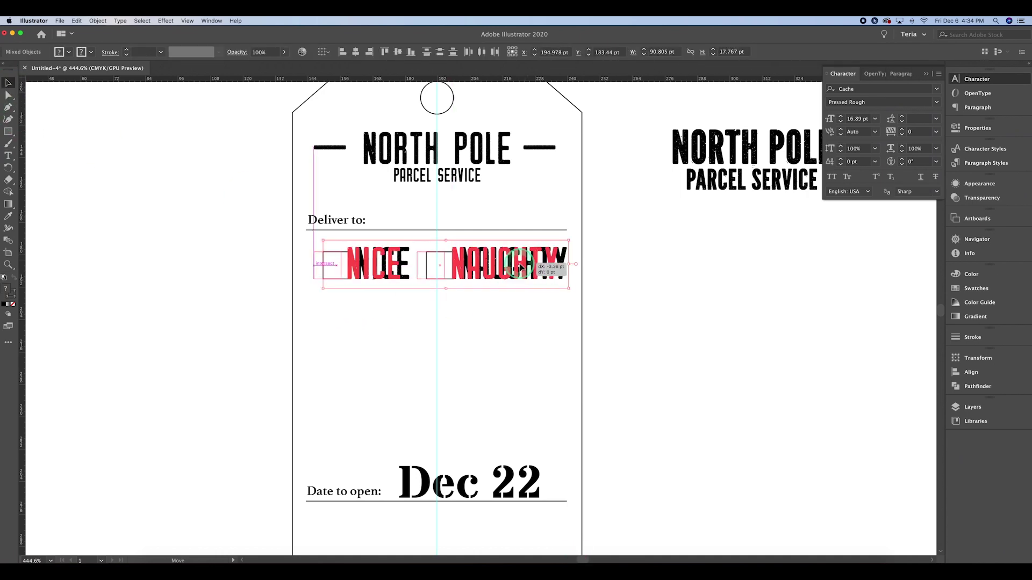
# - Set the checkboxes' stroke to 0.5 pt and add a horizontal line with 3 pt dashes below them
pyautogui.click(965, 339)
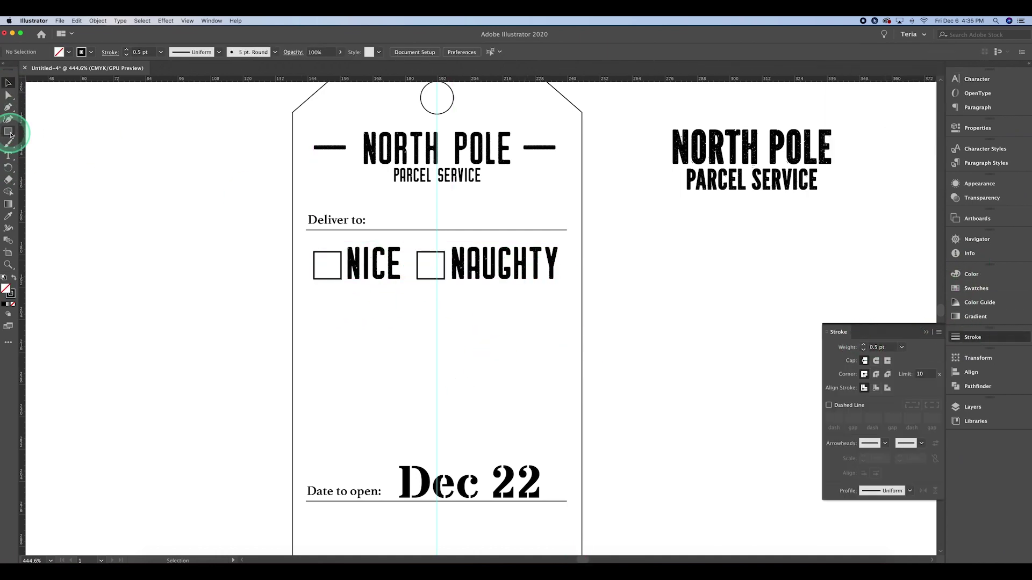
pyautogui.moveTo(10, 135); pyautogui.dragTo(52, 183)
pyautogui.moveTo(398, 302); pyautogui.dragTo(397, 304)
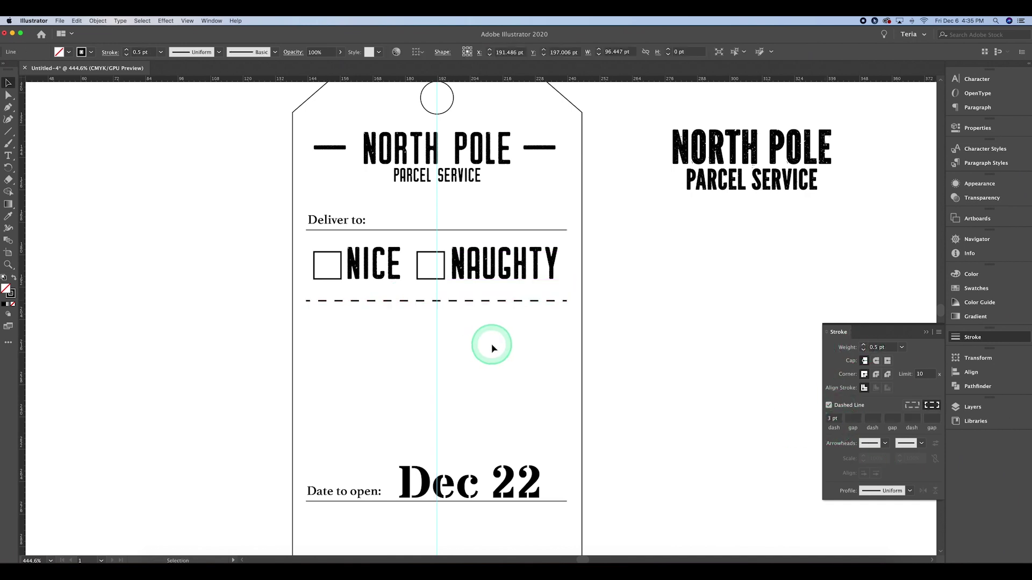
# - Copy the "Date to open:" label and its line straight down and retype the copied label as "Package Number:"
pyautogui.scroll(-4, 492, 348)
pyautogui.click(409, 448)
pyautogui.keyDown('shift'); pyautogui.click(344, 441); pyautogui.keyUp('shift')
pyautogui.moveTo(344, 441); pyautogui.dragTo(343, 482)
pyautogui.click(251, 487)
pyautogui.tripleClick(339, 482)
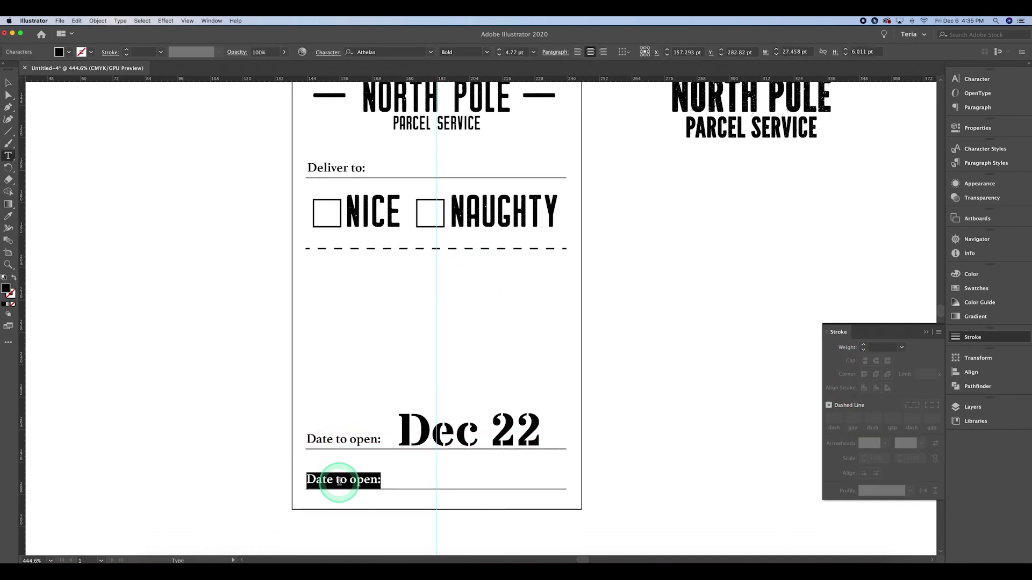
pyautogui.write('Package Number:')
pyautogui.click(8, 83)
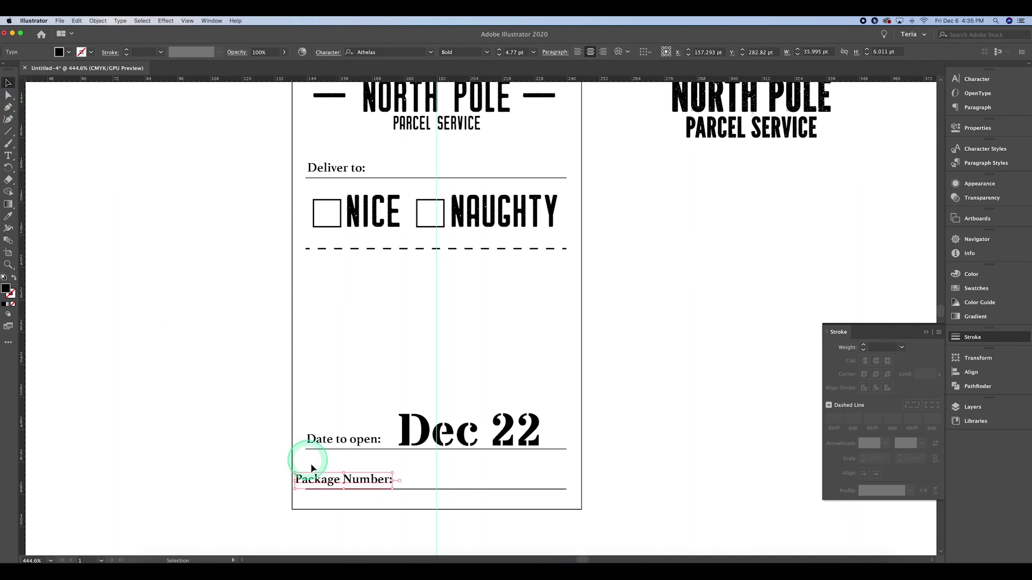
# - Copy "Dec 22" down onto the package number line and retype the copy as "12-25"
pyautogui.moveTo(420, 437); pyautogui.dragTo(454, 474)
pyautogui.tripleClick(452, 471)
pyautogui.write('1225')
pyautogui.click(9, 82)
pyautogui.doubleClick(497, 468)
pyautogui.write('-25')
pyautogui.click(8, 84)
pyautogui.moveTo(534, 478); pyautogui.dragTo(535, 476)
pyautogui.click(529, 512)
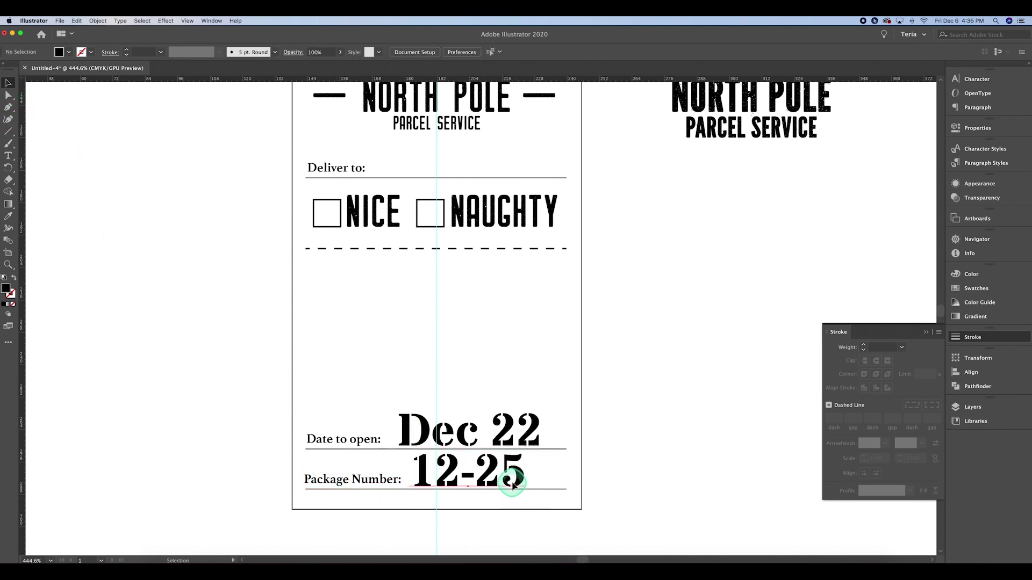
# - Tilt the "Dec 22" and "12-25" texts slightly for an uneven stamped look
pyautogui.click(511, 479)
pyautogui.click(442, 478)
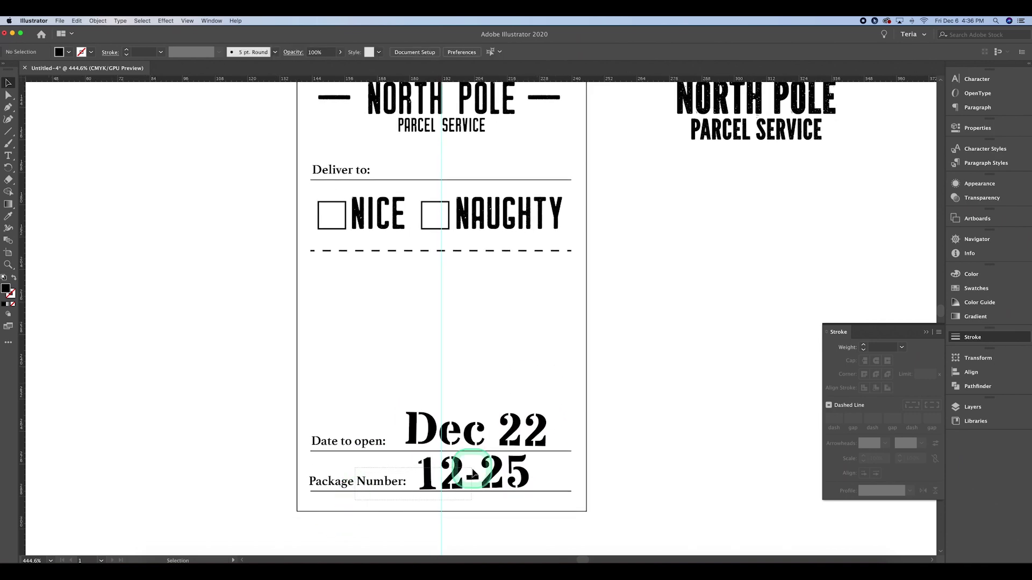
pyautogui.click(384, 395)
# - Move the dashed line down to make room for another row beneath "NICE" and "NAUGHTY"
pyautogui.scroll(-2, 380, 399)
pyautogui.moveTo(380, 401); pyautogui.dragTo(362, 393)
pyautogui.moveTo(481, 213); pyautogui.dragTo(322, 320)
pyautogui.moveTo(457, 263); pyautogui.dragTo(457, 276)
pyautogui.click(359, 374)
pyautogui.click(462, 305)
pyautogui.moveTo(369, 314); pyautogui.dragTo(368, 355)
# - Copy a checkbox into the row above the dashed line and add smaller "CHECKED TWICE" text beside it, centred on the tag
pyautogui.click(323, 296)
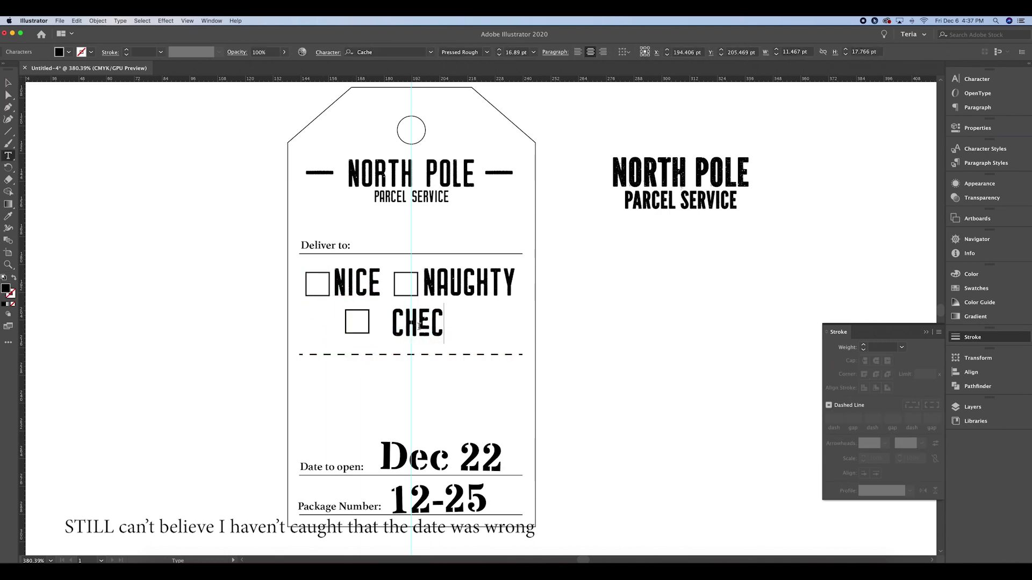
pyautogui.write('KED TWICE')
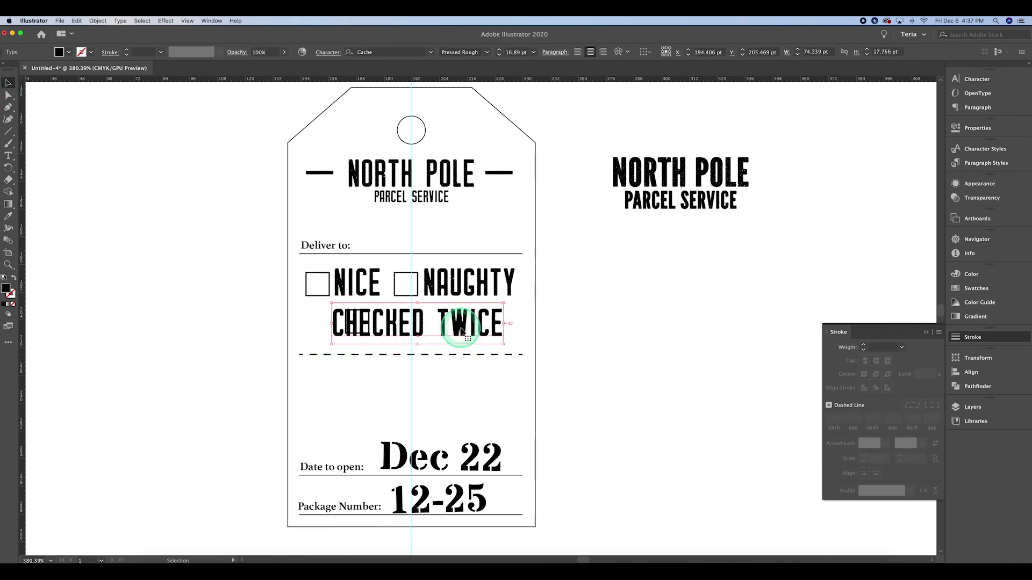
pyautogui.moveTo(409, 337); pyautogui.dragTo(456, 330)
pyautogui.keyDown('shift'); pyautogui.click(369, 328); pyautogui.keyUp('shift')
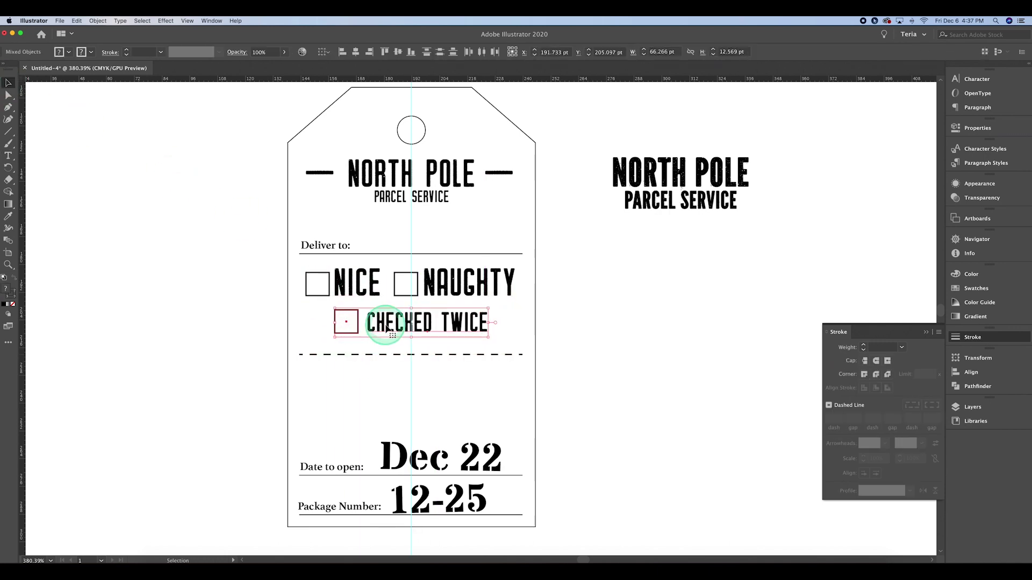
pyautogui.moveTo(386, 329); pyautogui.dragTo(385, 332)
pyautogui.click(218, 356)
# - Correct the date to open to "Dec 25"
pyautogui.doubleClick(489, 455)
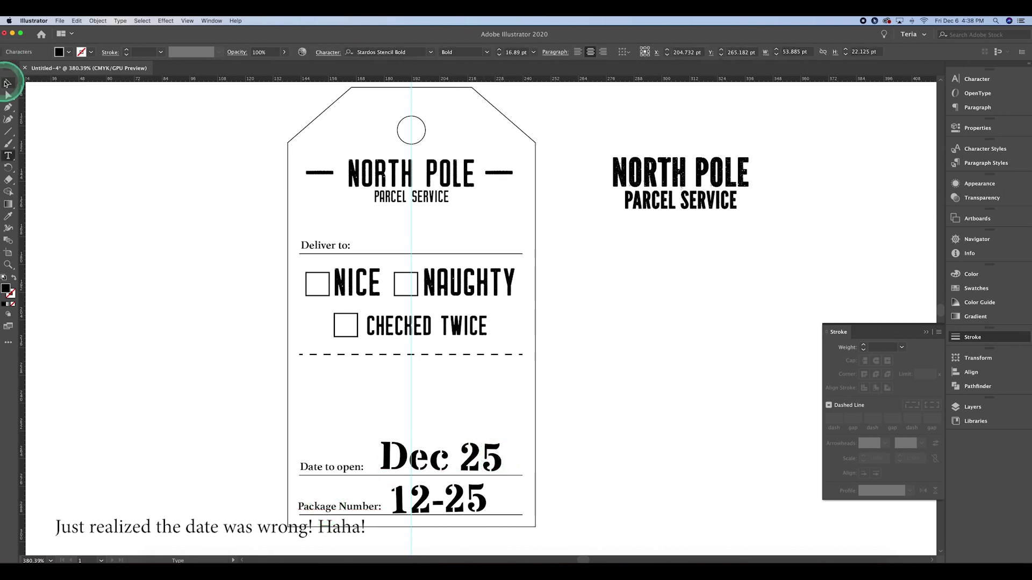
pyautogui.click(7, 82)
pyautogui.click(203, 389)
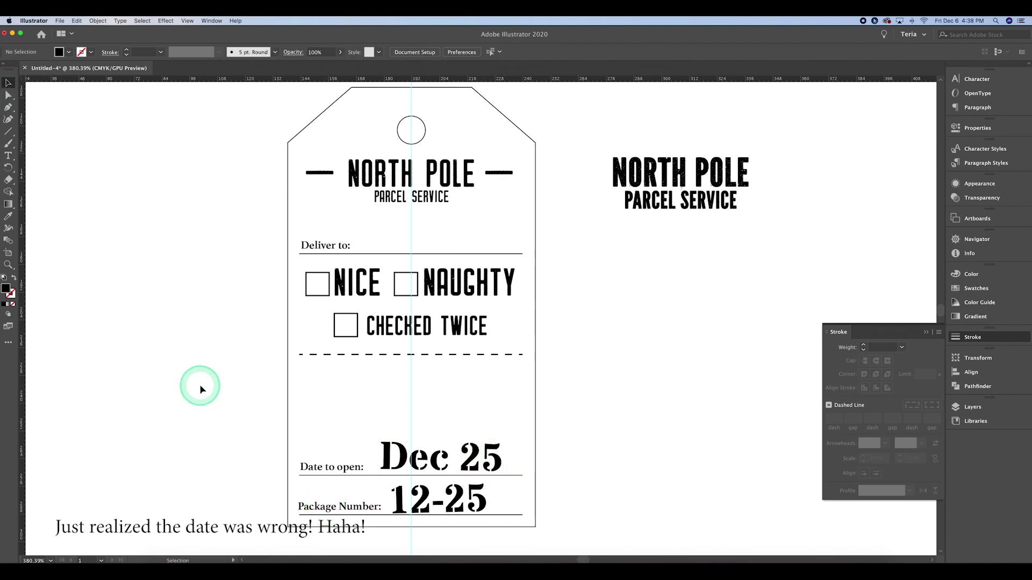
pyautogui.press('v')
pyautogui.click(170, 260)
# - Move the date and package number rows straight up to just below the dashed line
pyautogui.moveTo(348, 429); pyautogui.dragTo(477, 519)
pyautogui.moveTo(470, 502); pyautogui.dragTo(469, 427)
pyautogui.press('super+z')
pyautogui.moveTo(457, 463); pyautogui.dragTo(457, 387)
# - Copy the "Package Number:" label below its row without the line, retype it as "Delivered with love by:" and align it left
pyautogui.click(354, 503)
pyautogui.moveTo(355, 457); pyautogui.dragTo(344, 430)
pyautogui.moveTo(359, 433); pyautogui.dragTo(359, 467)
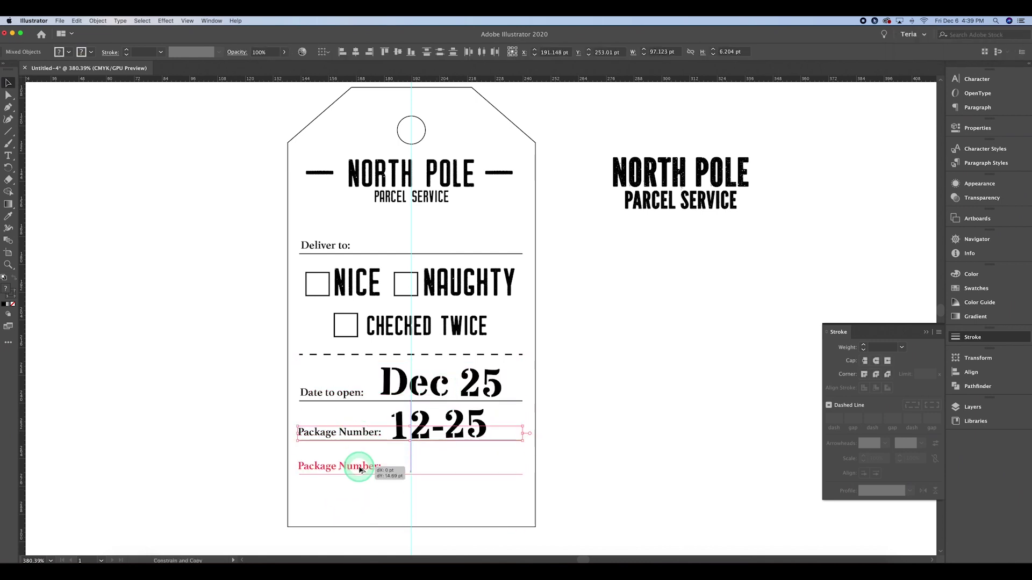
pyautogui.click(357, 482)
pyautogui.click(357, 476)
pyautogui.press('Delete')
pyautogui.tripleClick(350, 467)
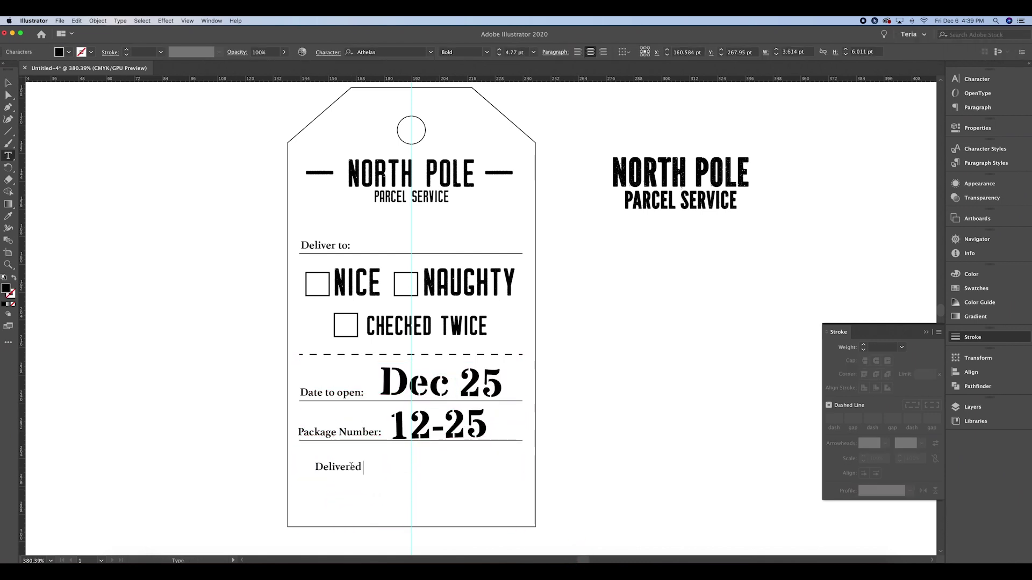
pyautogui.press('Escape')
pyautogui.click(316, 472)
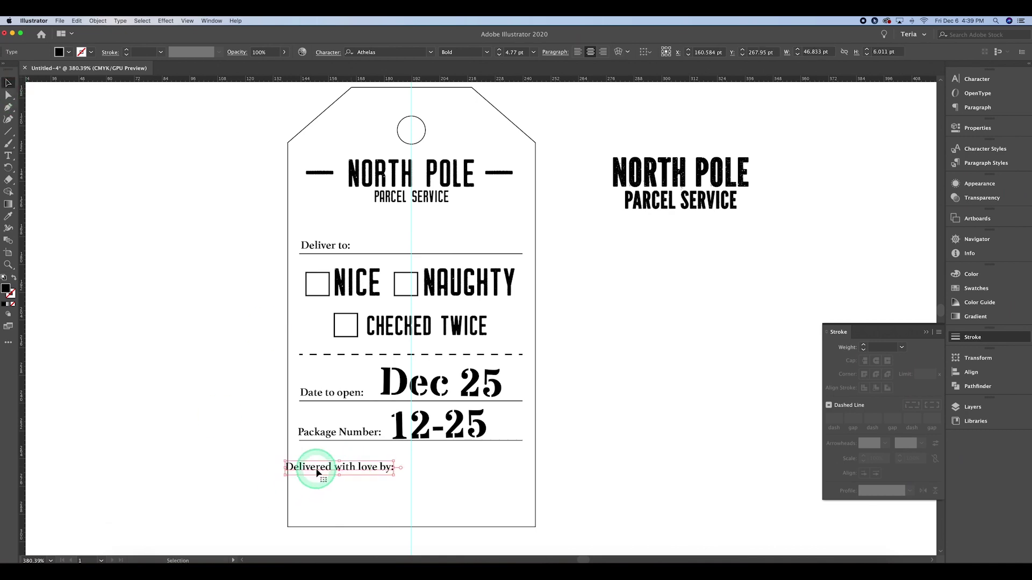
# - Add the text "SANTA CLAUS" below "Delivered with love by:" near the tag's bottom edge
pyautogui.press('t')
pyautogui.click(342, 499)
pyautogui.write('SA')
pyautogui.press('Escape')
pyautogui.moveTo(387, 489); pyautogui.dragTo(468, 502)
# - Switch to Font Picker and preview script fonts with the sample text "Santa Claus"
pyautogui.press('super+Tab')
pyautogui.doubleClick(698, 198)
pyautogui.write('Santa Claus')
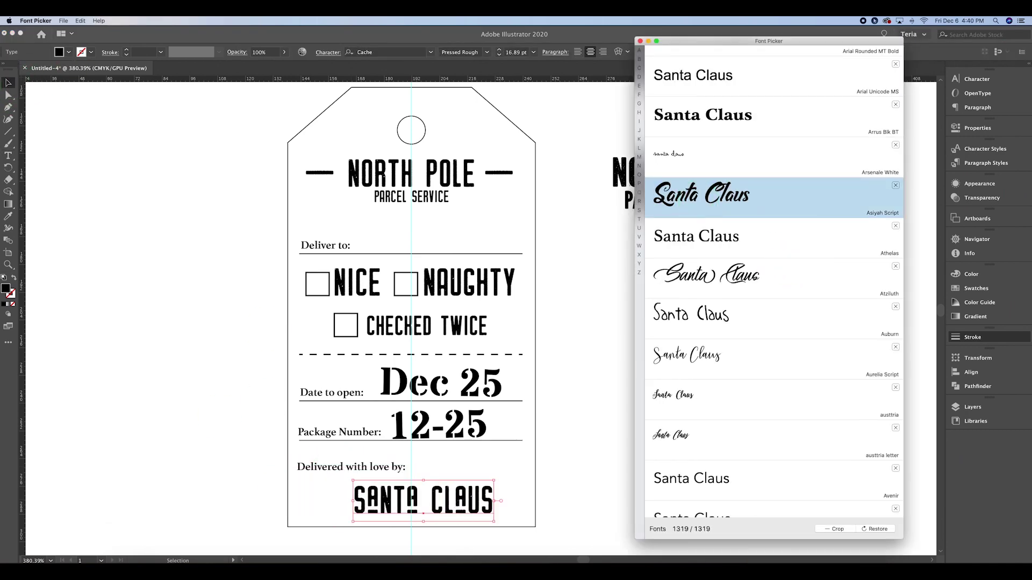
pyautogui.click(500, 485)
# - Set the Santa Claus signature in Atziluth-Script at about 20.55 pt, spanning the lines' width, and nudge "Delivered with love by:" up
pyautogui.click(387, 52)
pyautogui.write('at')
pyautogui.click(417, 171)
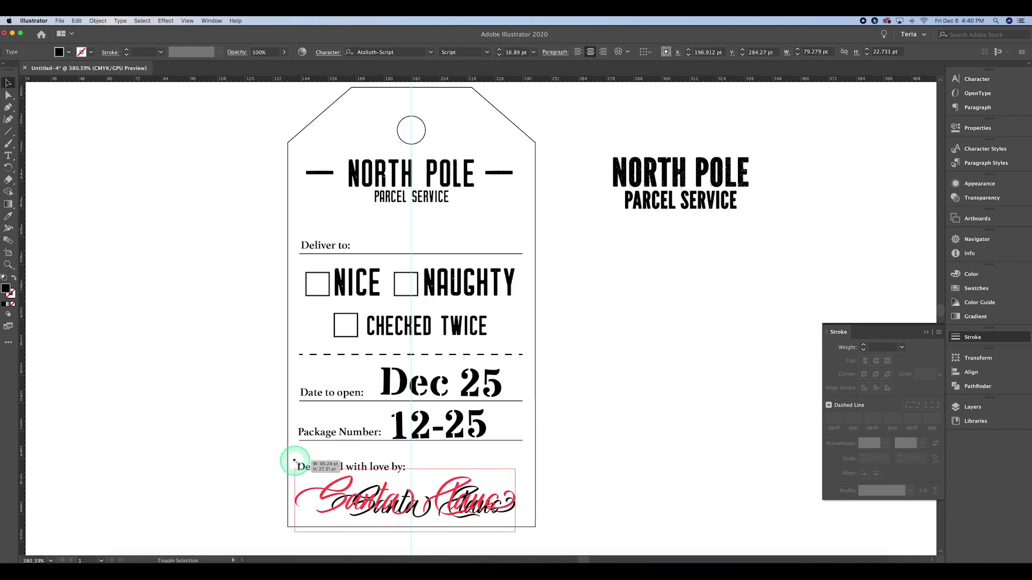
pyautogui.click(576, 457)
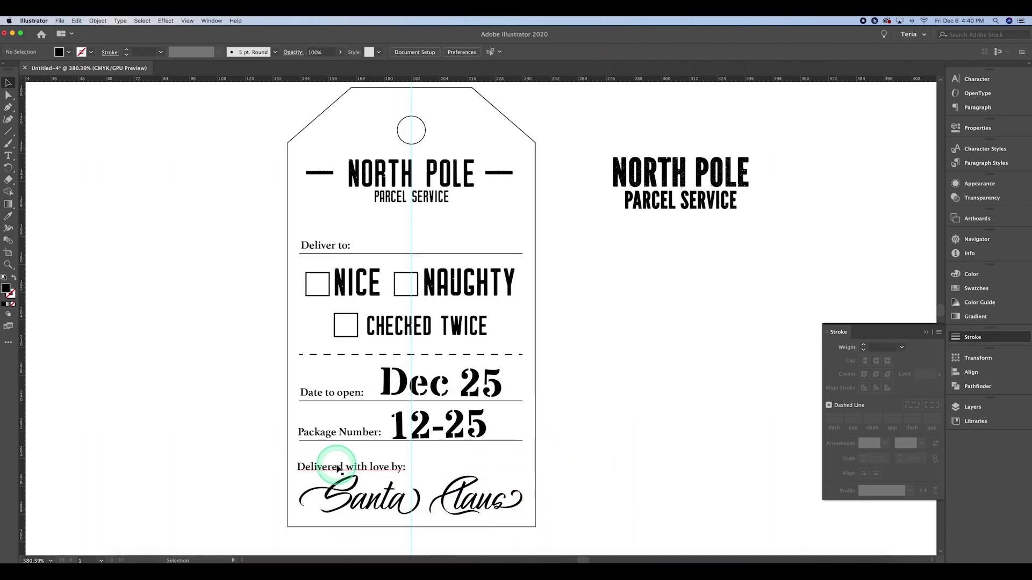
pyautogui.moveTo(338, 469); pyautogui.dragTo(323, 463)
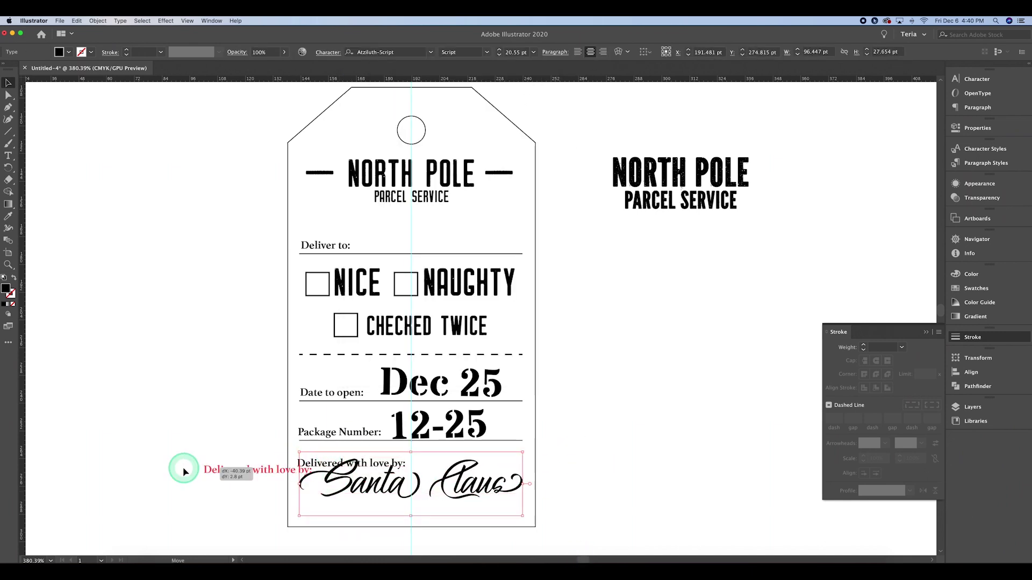
pyautogui.moveTo(183, 469); pyautogui.dragTo(162, 469)
pyautogui.click(352, 440)
pyautogui.keyDown('shift'); pyautogui.click(357, 433); pyautogui.keyUp('shift')
pyautogui.moveTo(354, 432); pyautogui.dragTo(351, 504)
pyautogui.press('super+z')
pyautogui.press('super+z')
# - Move the spare "NORTH POLE PARCEL SERVICE" heading from the right of the tag to its left side
pyautogui.scroll(-3, 614, 402)
pyautogui.click(584, 407)
pyautogui.moveTo(617, 300); pyautogui.dragTo(691, 219)
pyautogui.moveTo(680, 222); pyautogui.dragTo(287, 214)
pyautogui.click(297, 310)
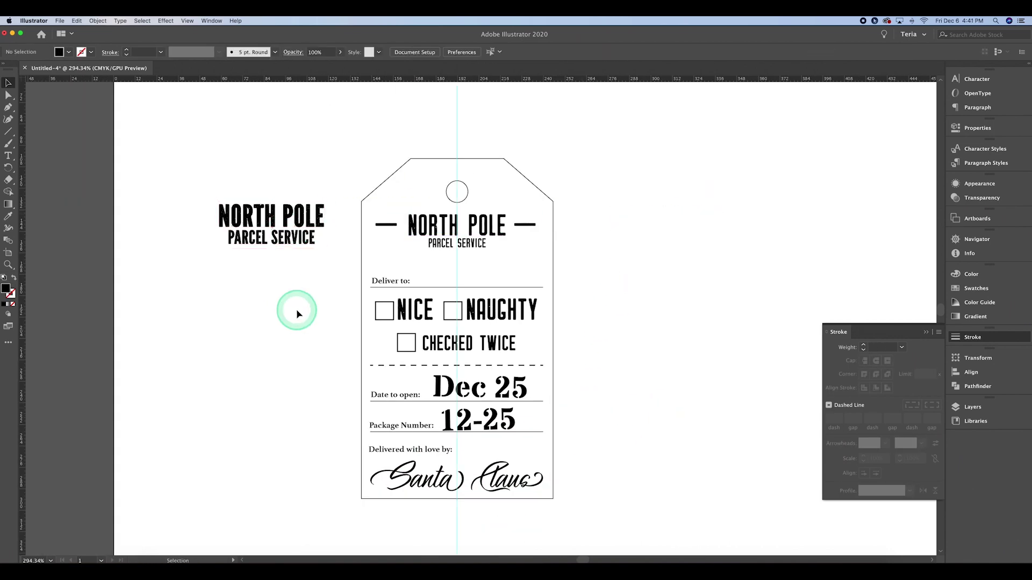
# - Fill the "Dec 25" and "12-25" text on the tag with the red C10021
pyautogui.scroll(-1, 431, 310)
pyautogui.scroll(-2, 422, 310)
pyautogui.click(467, 351)
pyautogui.keyDown('shift'); pyautogui.click(480, 384); pyautogui.keyUp('shift')
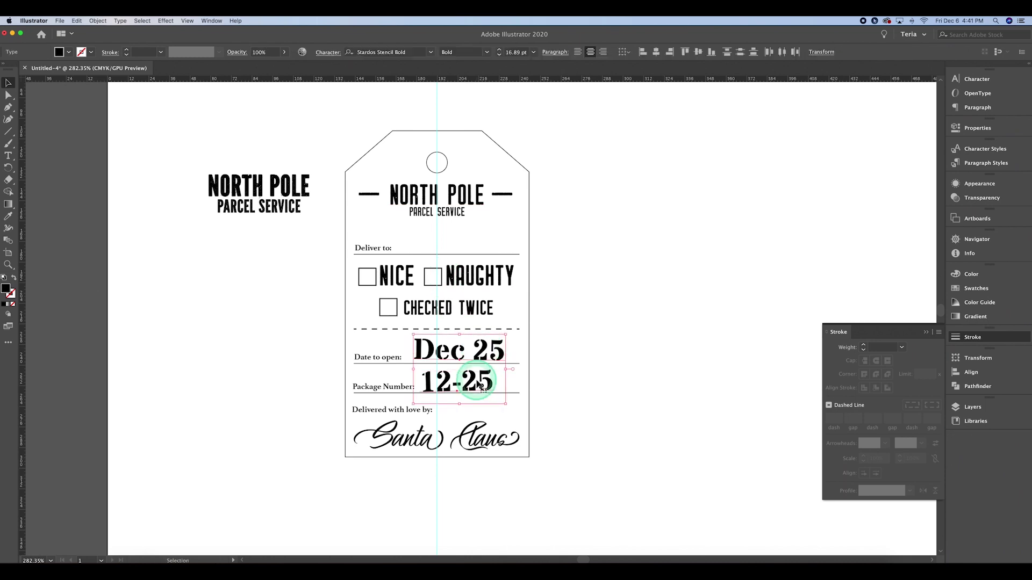
pyautogui.click(967, 274)
pyautogui.doubleClick(817, 288)
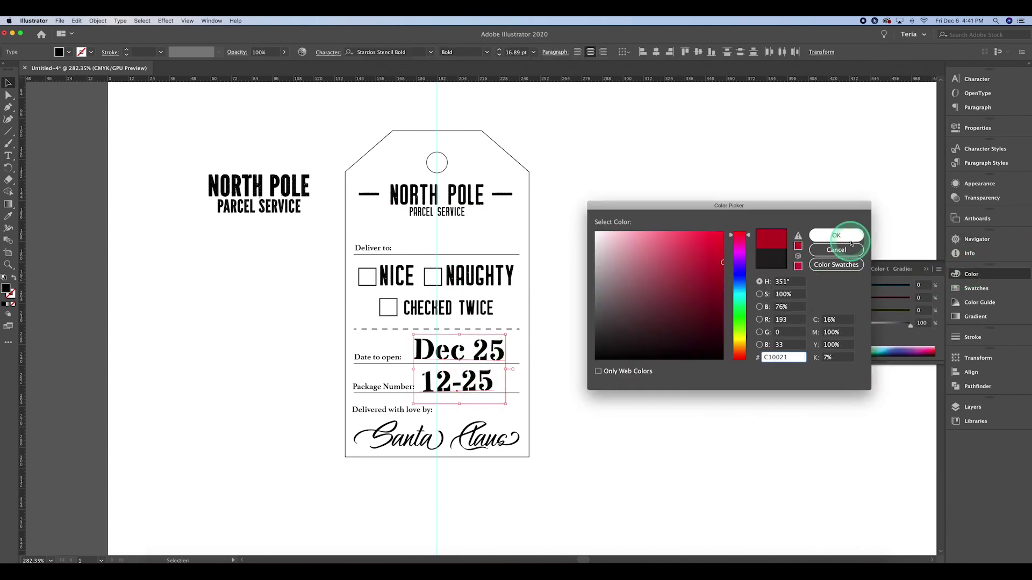
pyautogui.click(837, 235)
# - Save the red as a swatch and apply it to the "Santa Claus" signature
pyautogui.moveTo(832, 269); pyautogui.dragTo(873, 333)
pyautogui.click(969, 274)
pyautogui.moveTo(723, 212); pyautogui.dragTo(723, 196)
pyautogui.click(442, 445)
pyautogui.click(874, 331)
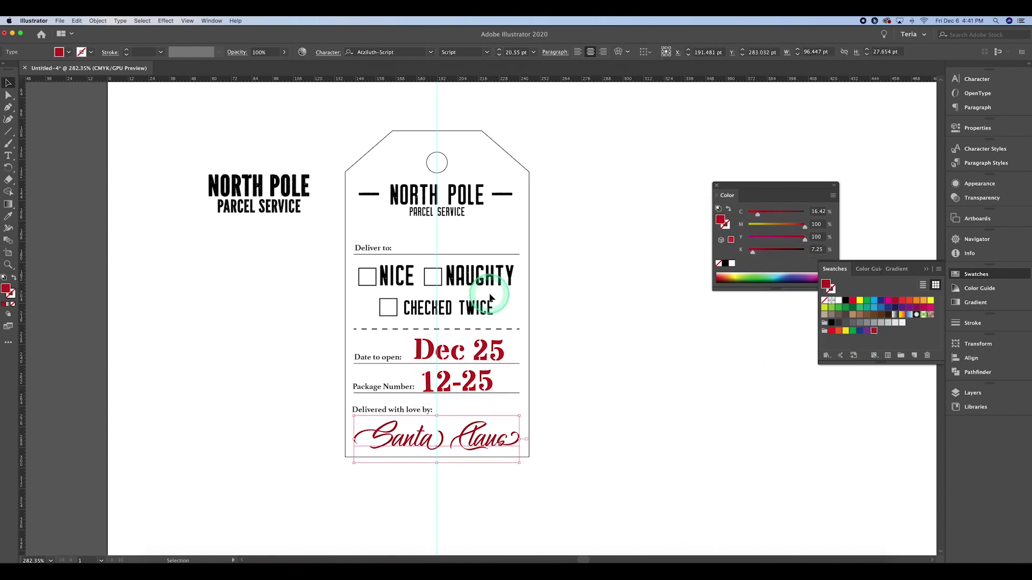
# - Draw a red pencil check mark about 18 by 16 pt over the CHECKED TWICE checkbox and give its stroke a round cap
pyautogui.scroll(5, 461, 201)
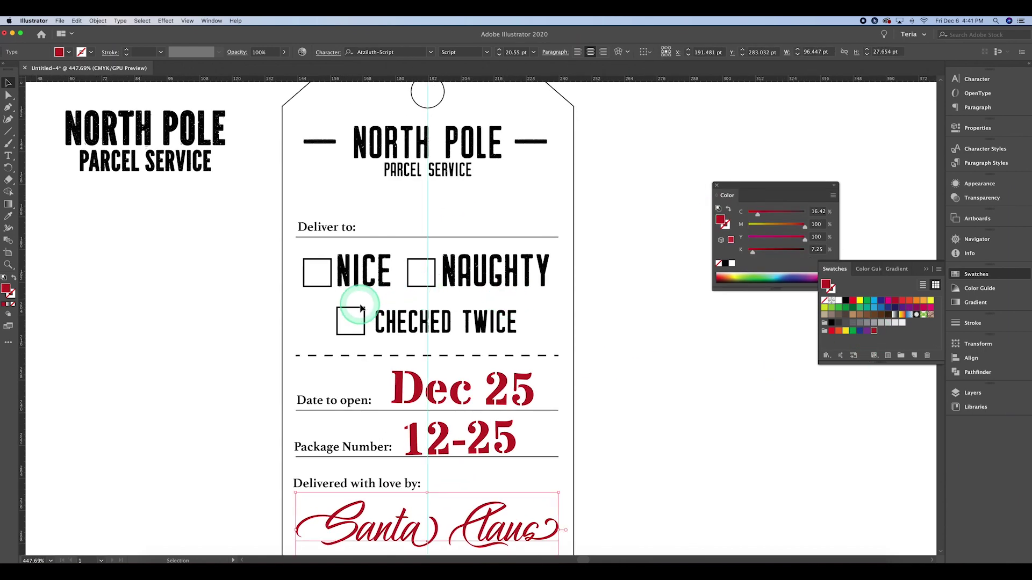
pyautogui.moveTo(7, 144); pyautogui.dragTo(47, 167)
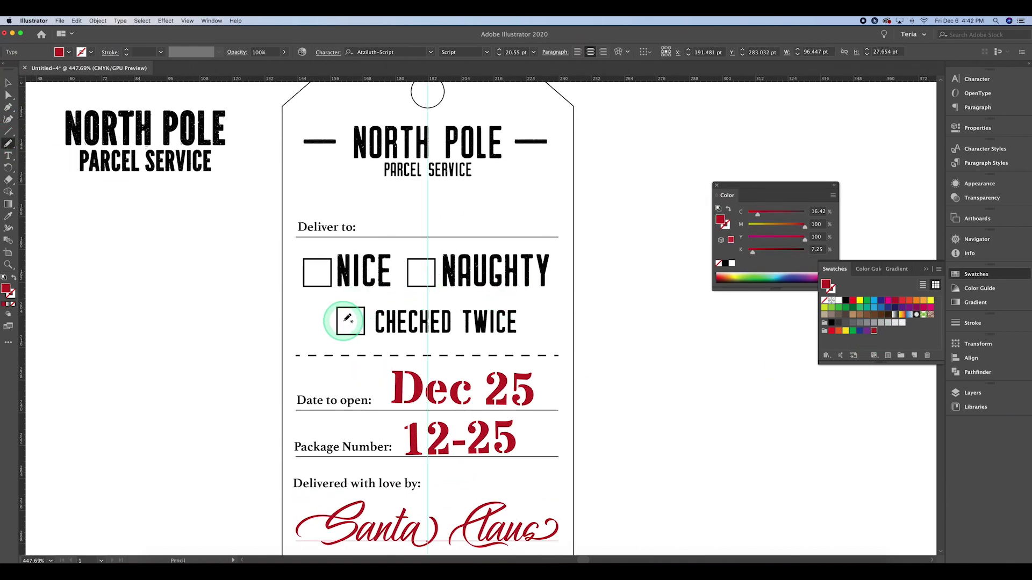
pyautogui.moveTo(343, 322); pyautogui.dragTo(394, 293)
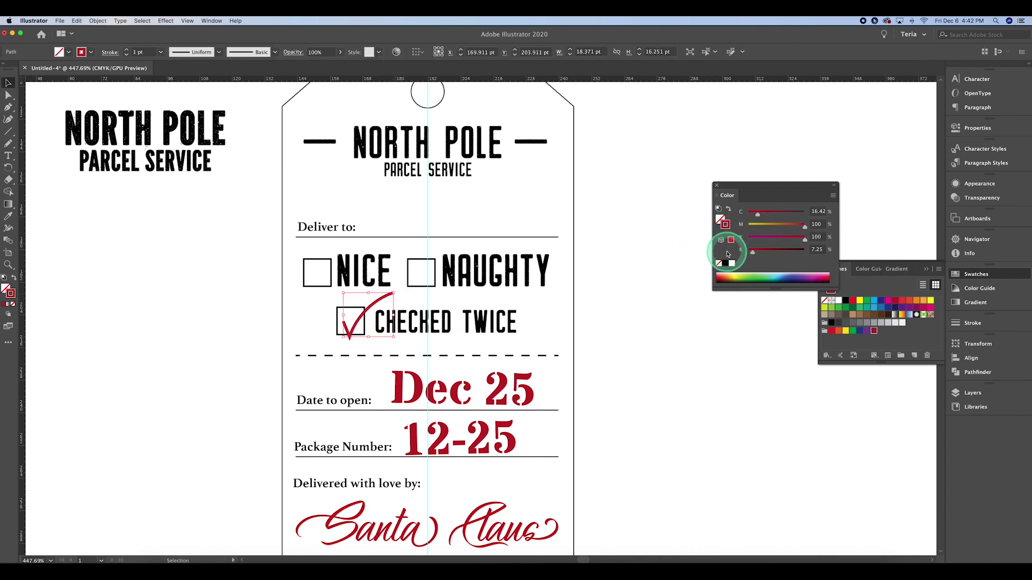
pyautogui.click(966, 322)
pyautogui.click(876, 347)
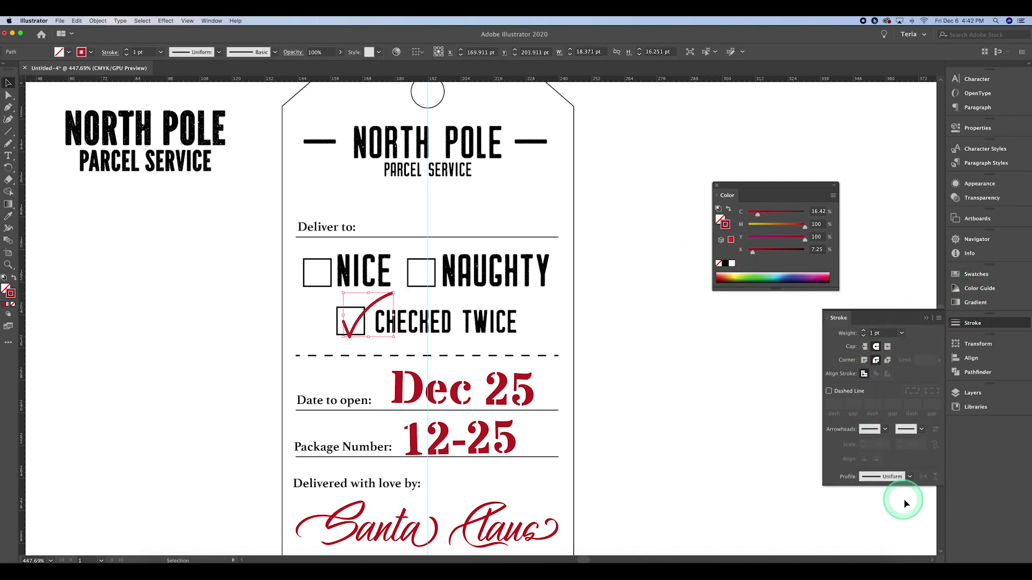
# - Try several tapered width profiles on the check mark's stroke at 1 pt and 3 pt
pyautogui.click(908, 477)
pyautogui.click(888, 380)
pyautogui.click(908, 477)
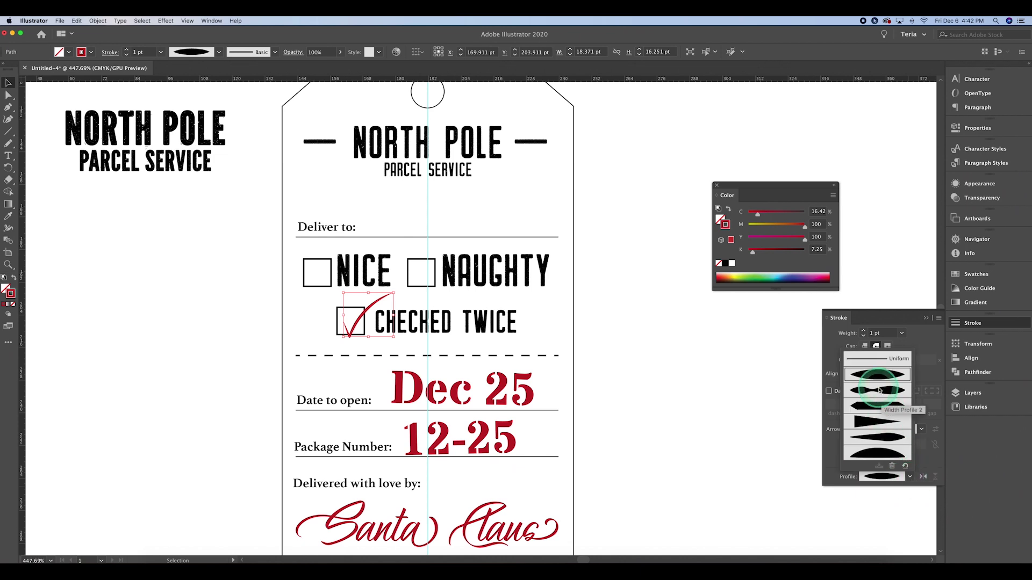
pyautogui.click(887, 428)
pyautogui.click(909, 477)
pyautogui.click(881, 440)
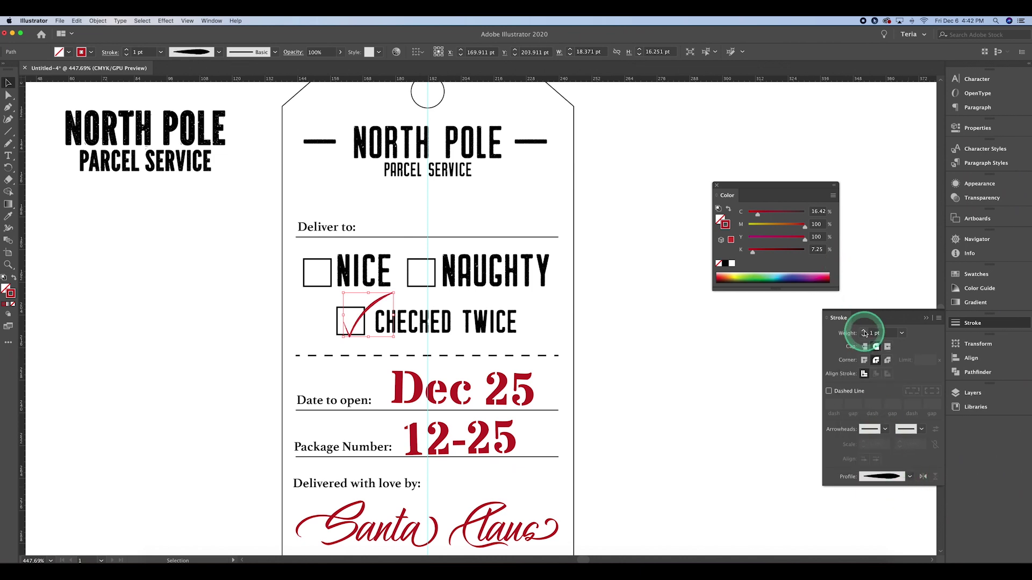
pyautogui.click(909, 477)
pyautogui.click(877, 476)
pyautogui.click(908, 476)
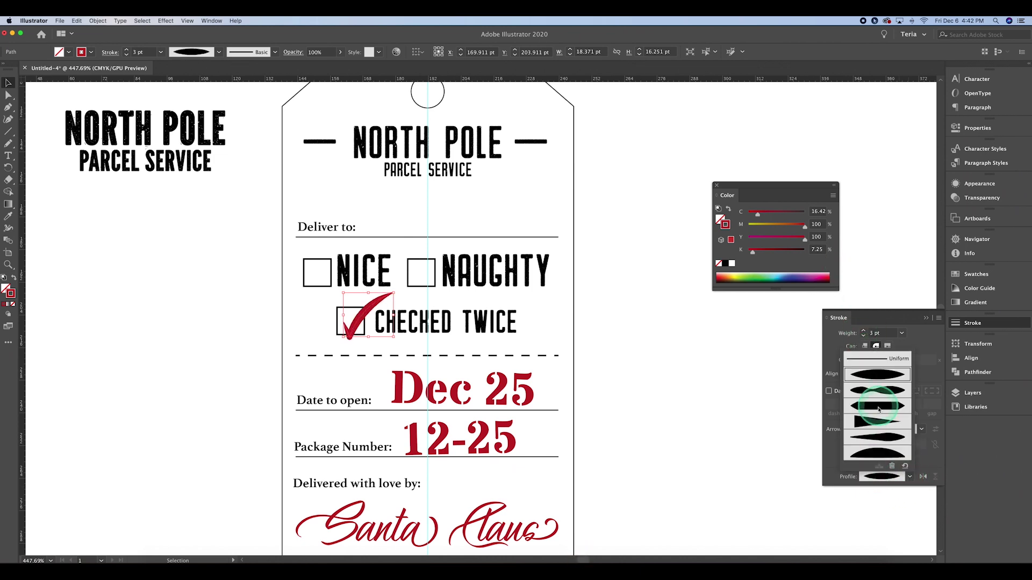
pyautogui.click(905, 478)
pyautogui.click(909, 477)
pyautogui.click(865, 469)
pyautogui.click(909, 477)
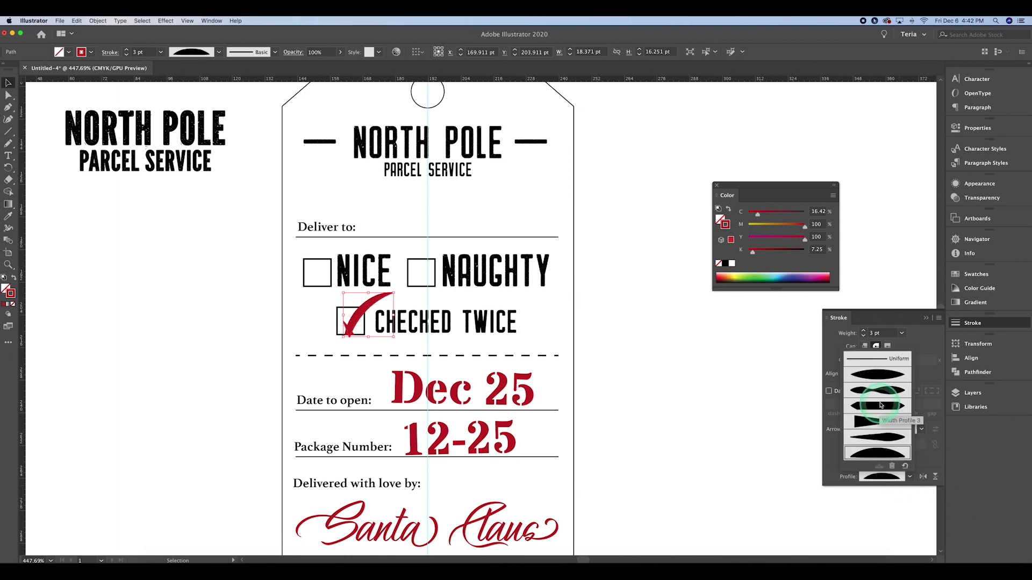
pyautogui.click(876, 422)
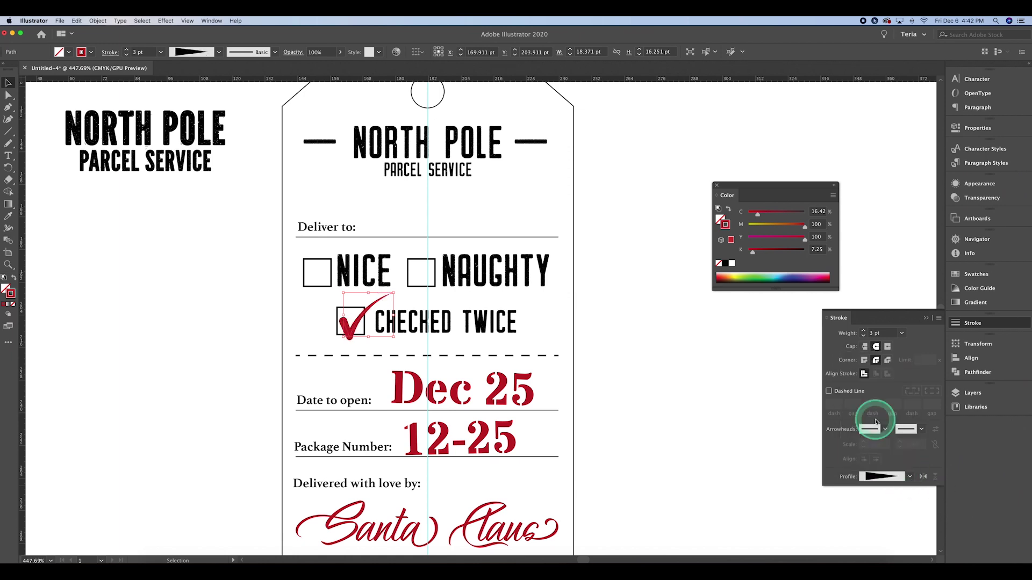
# - Set the check mark's stroke to the Uniform profile at 1.25 pt and place a copy on the NICE checkbox
pyautogui.click(909, 477)
pyautogui.click(850, 321)
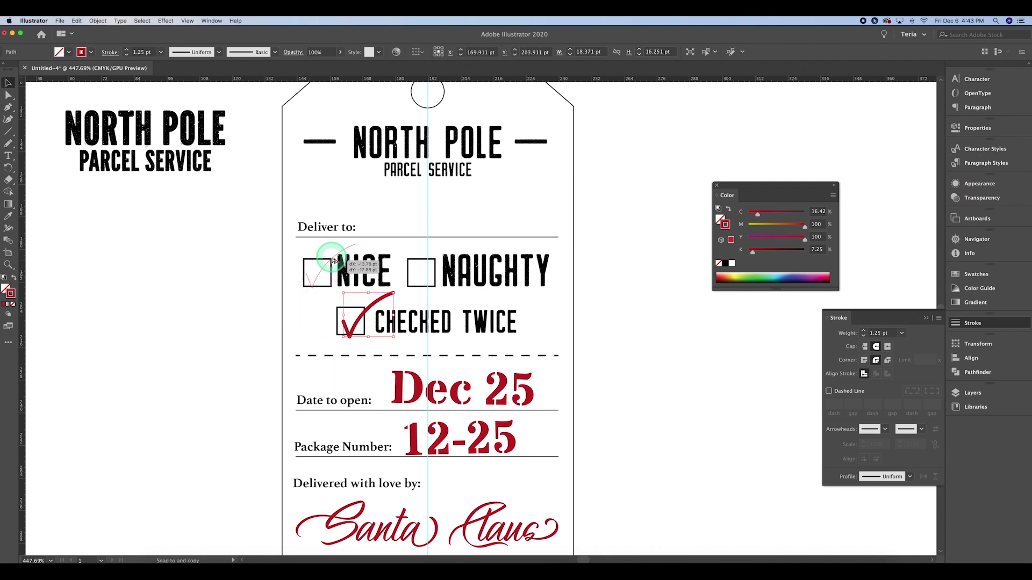
# - Shift the words NICE and NAUGHTY slightly right, away from their checkboxes
pyautogui.moveTo(385, 271); pyautogui.dragTo(392, 270)
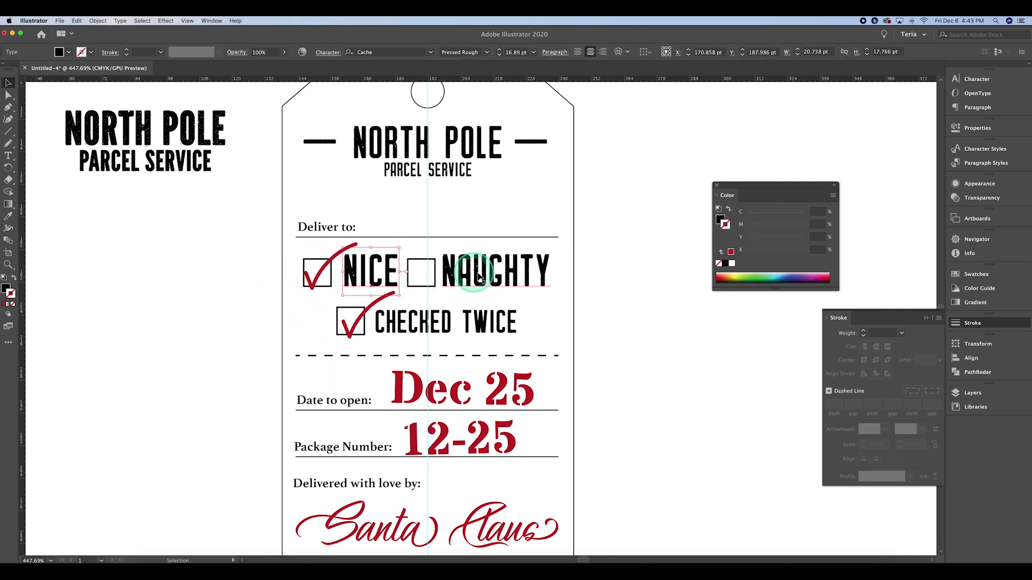
pyautogui.moveTo(475, 272); pyautogui.dragTo(481, 272)
pyautogui.scroll(-5, 520, 392)
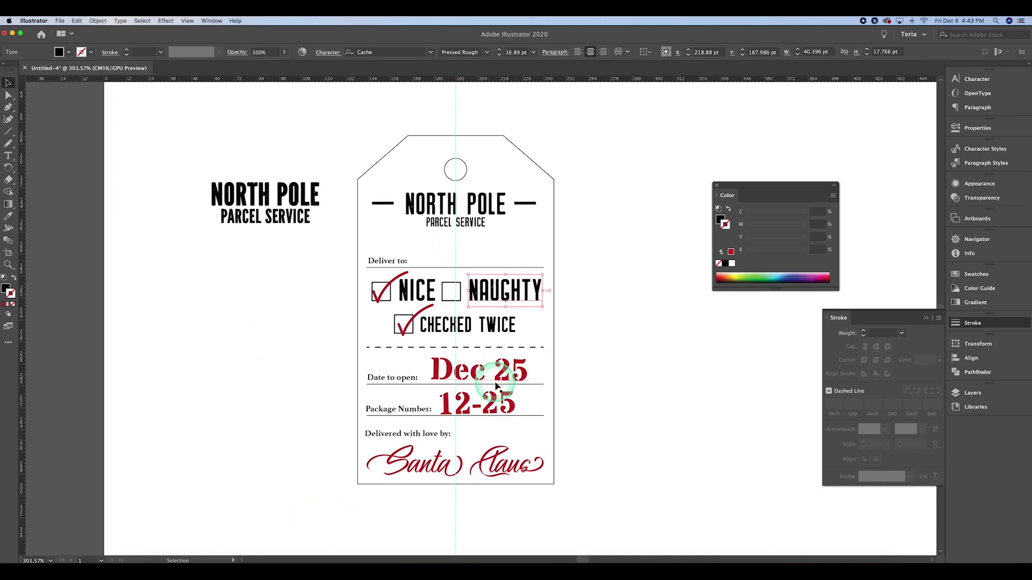
# - Add the text "SPECIAL DELIVERY" above the tag's hole, matching the type style of "PARCEL SERVICE"
pyautogui.scroll(5, 495, 386)
pyautogui.press('t')
pyautogui.click(427, 145)
pyautogui.write('SPECIAL DELIVERY')
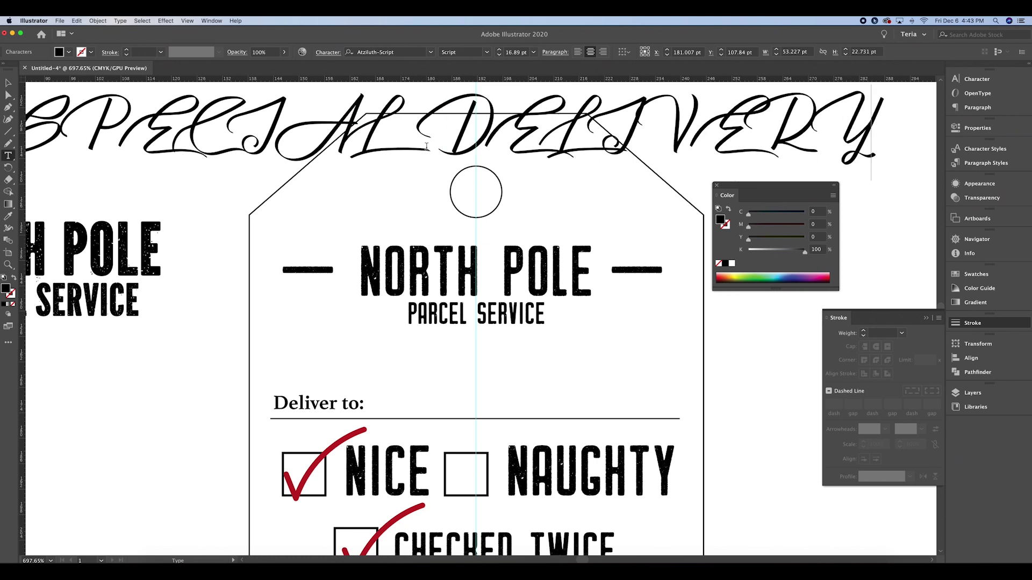
pyautogui.press('Escape')
pyautogui.press('i')
pyautogui.click(306, 371)
pyautogui.click(456, 322)
pyautogui.press('v')
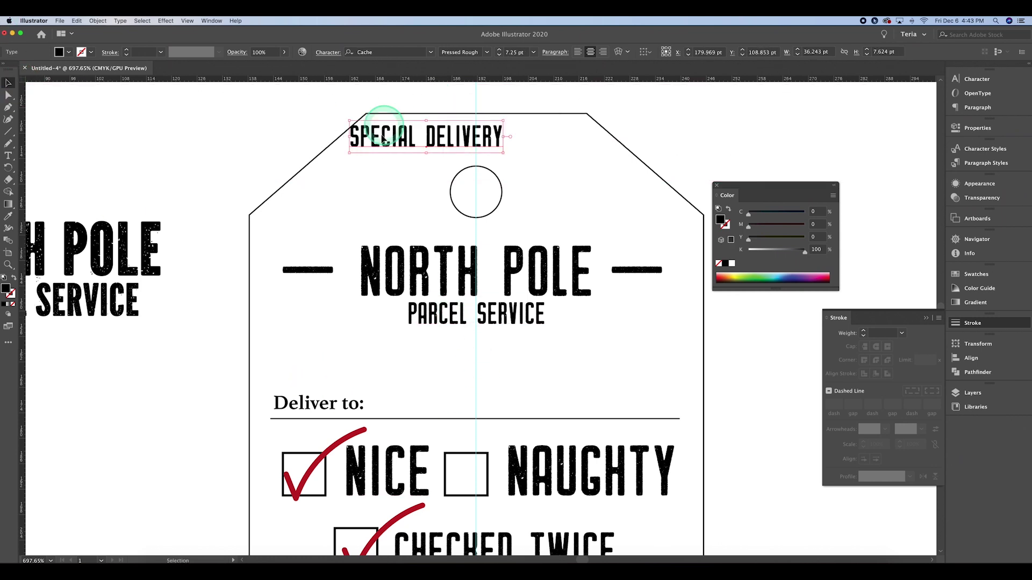
# - Center "SPECIAL DELIVERY" on the guide above the hole and fill it with the check mark's red
pyautogui.moveTo(402, 139); pyautogui.dragTo(455, 141)
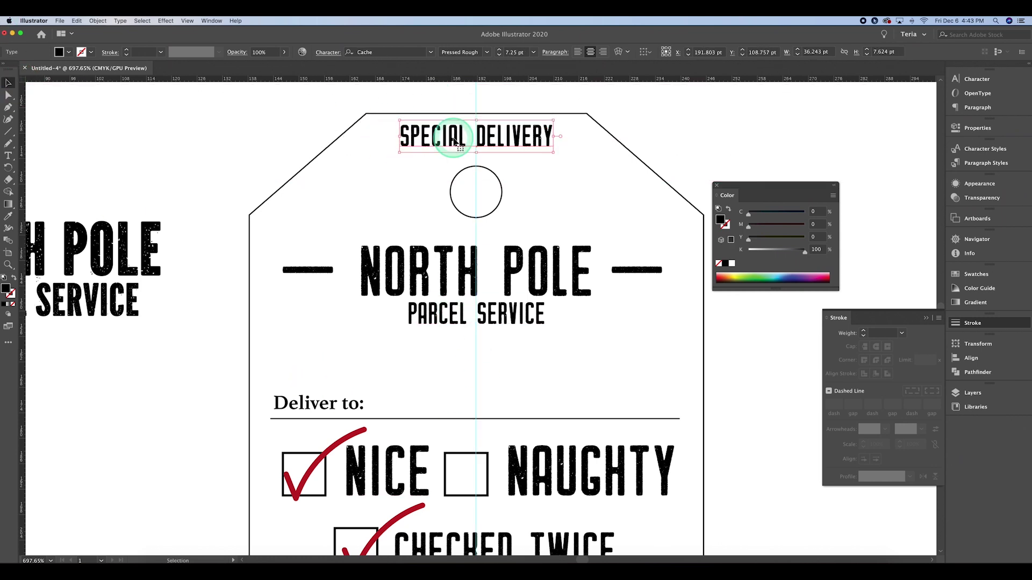
pyautogui.click(360, 431)
pyautogui.press('v')
pyautogui.click(728, 209)
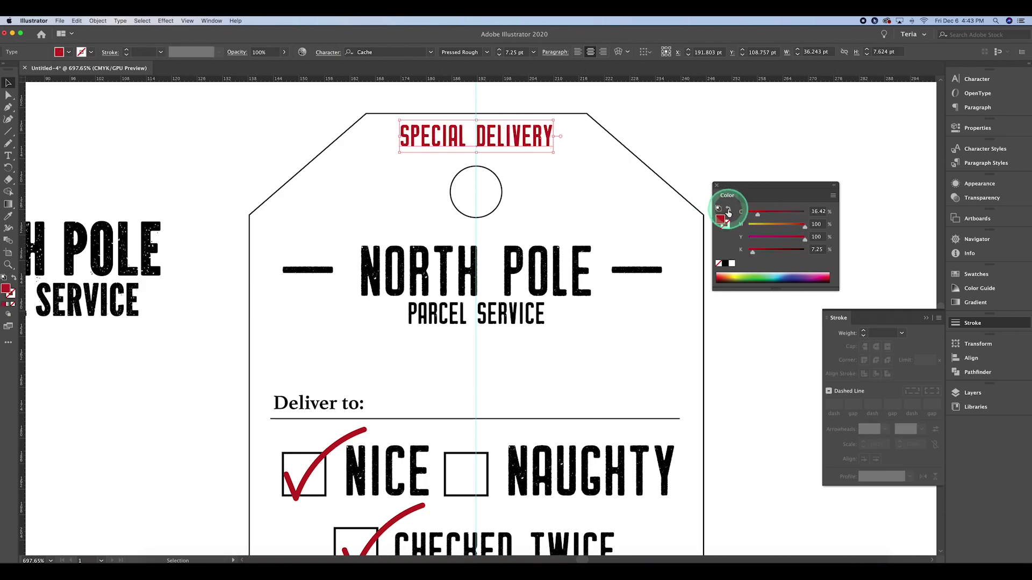
# - Duplicate the tag, setting a copy's NORTH POLE heading in Belwe Bd BT Bold and its SPECIAL DELIVERY line in Belwe Lt BT Light
pyautogui.click(611, 351)
pyautogui.moveTo(647, 350); pyautogui.dragTo(547, 363)
pyautogui.keyDown('alt'); pyautogui.click(548, 363); pyautogui.keyUp('alt')
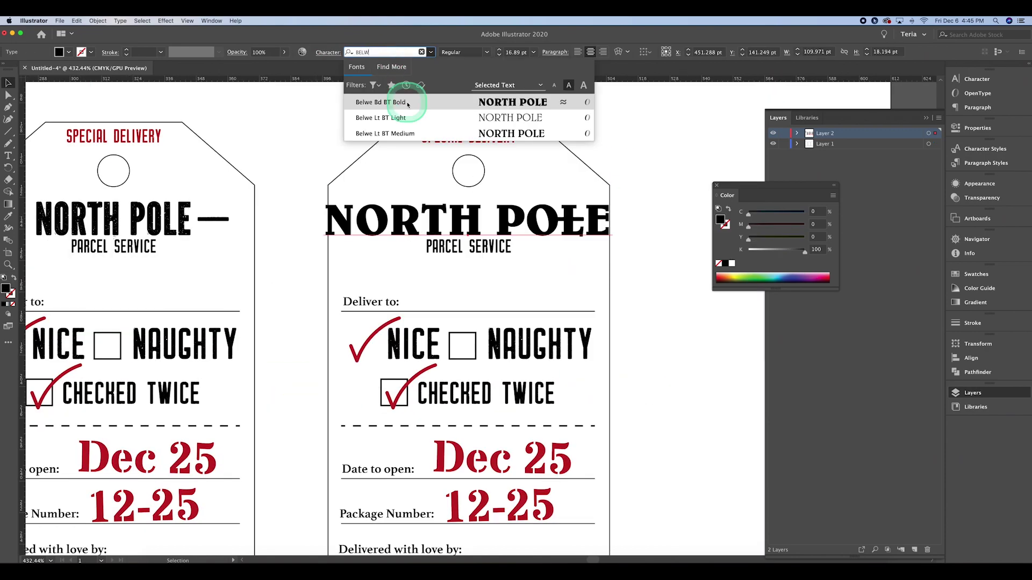
pyautogui.click(392, 102)
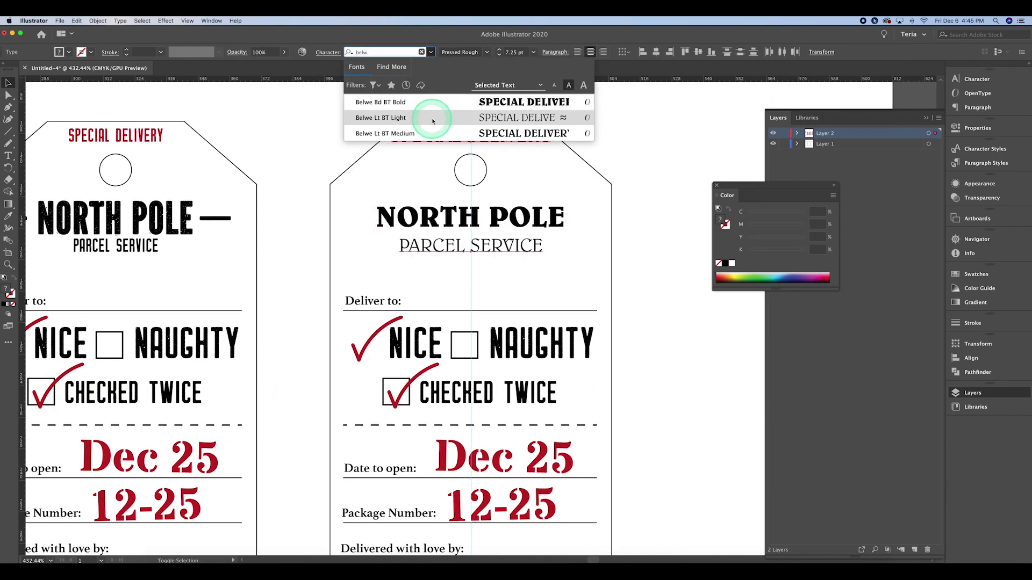
pyautogui.click(429, 110)
pyautogui.moveTo(414, 344); pyautogui.dragTo(356, 341)
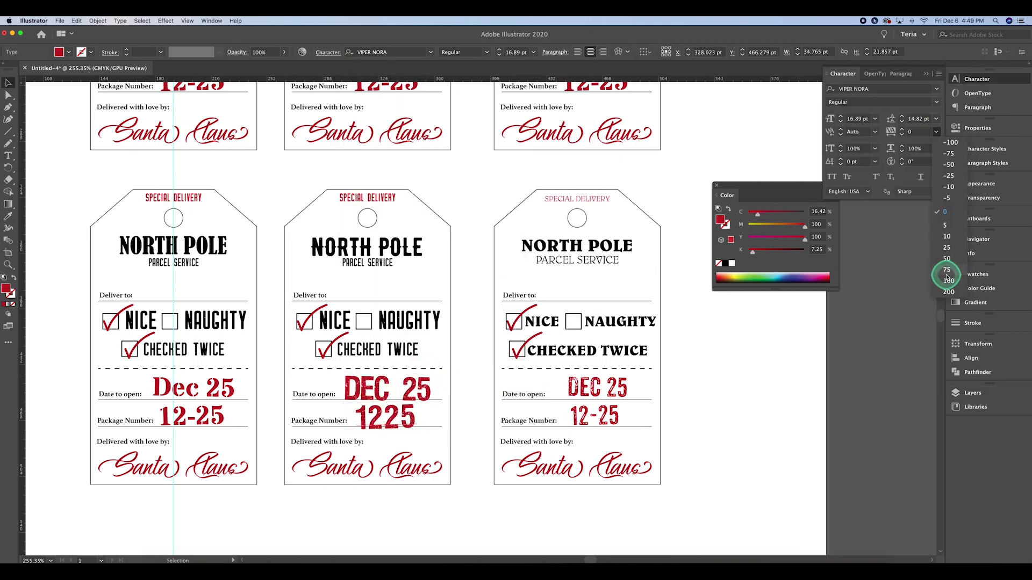
# - Increase the tracking of the VIPER NORA "1225" and restyle CHECKED TWICE on the lower-left tag to match its bold lettering
pyautogui.click(947, 277)
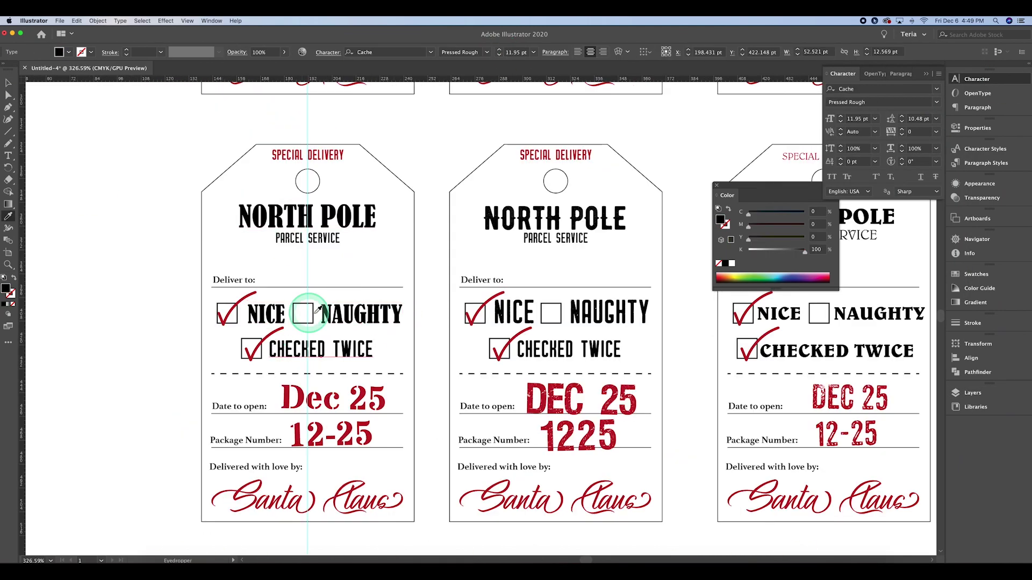
pyautogui.click(231, 349)
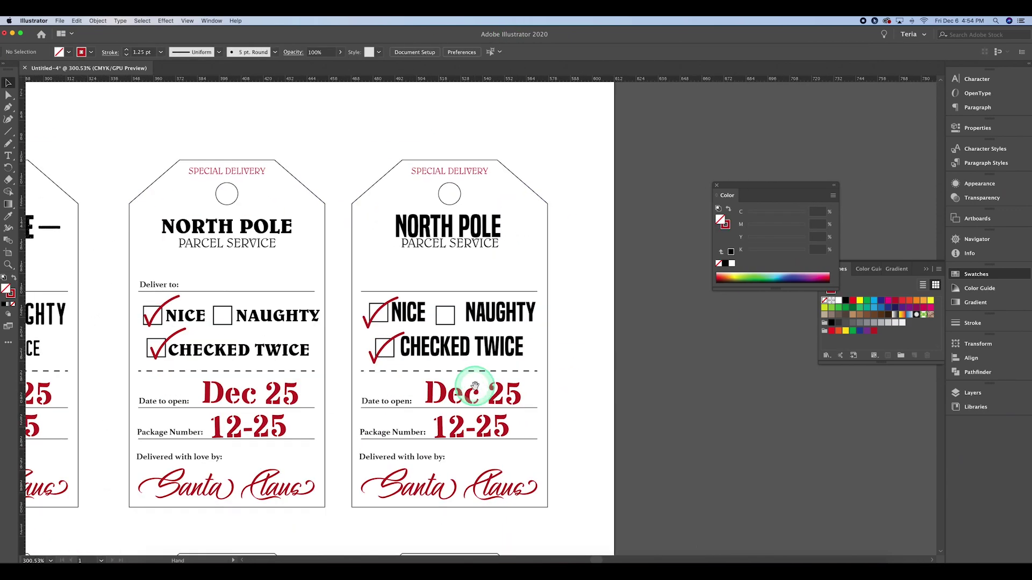
# - Delete the upper-left tag and replace it with a copy of the complete tag kept beside the artboard
pyautogui.scroll(-5, 478, 245)
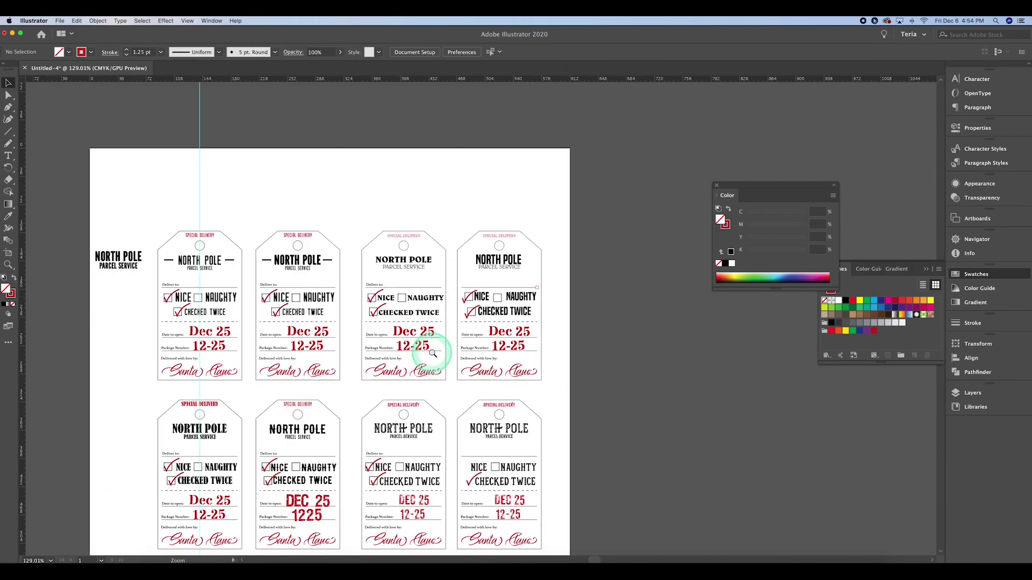
pyautogui.moveTo(433, 352); pyautogui.dragTo(434, 302)
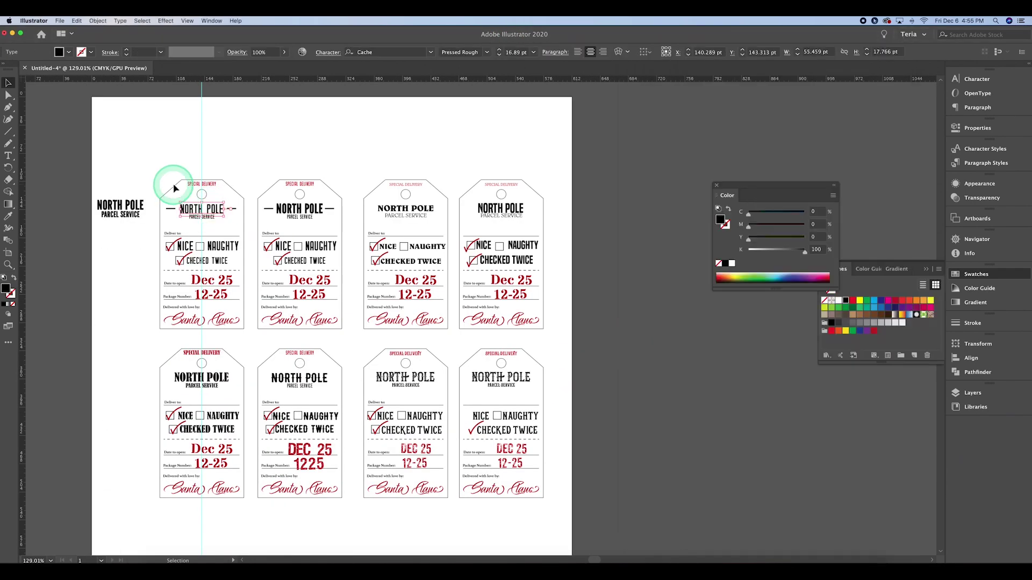
pyautogui.moveTo(173, 184); pyautogui.dragTo(202, 218)
pyautogui.scroll(2, 133, 460)
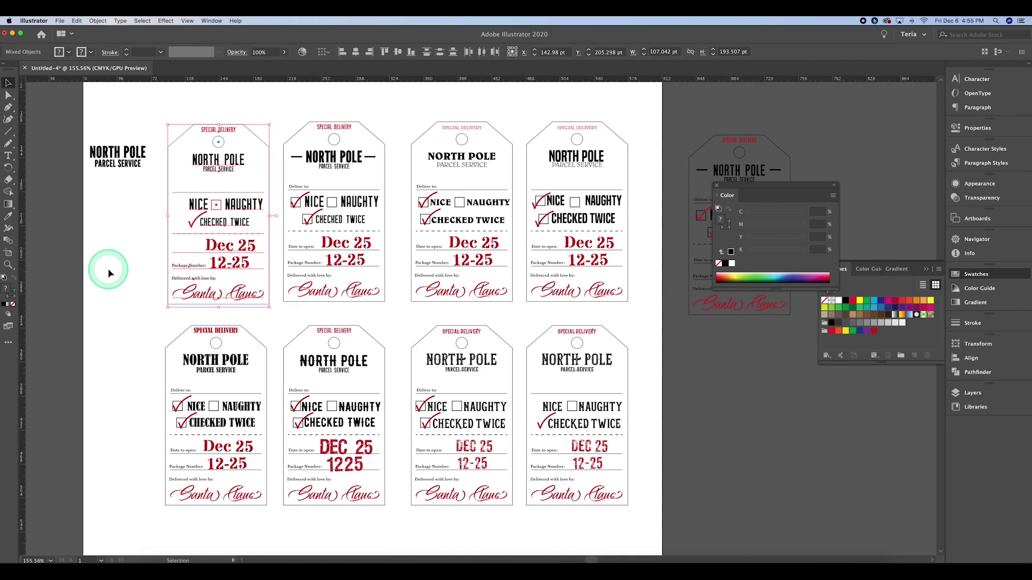
pyautogui.press('Delete')
pyautogui.moveTo(685, 123); pyautogui.dragTo(797, 323)
pyautogui.moveTo(759, 308); pyautogui.dragTo(239, 286)
# - Replace the date and package number on the upper-left tag and the lower row's third tag with copies of "DEC 25" and "1225"
pyautogui.click(228, 268)
pyautogui.press('Delete')
pyautogui.moveTo(336, 462); pyautogui.dragTo(213, 258)
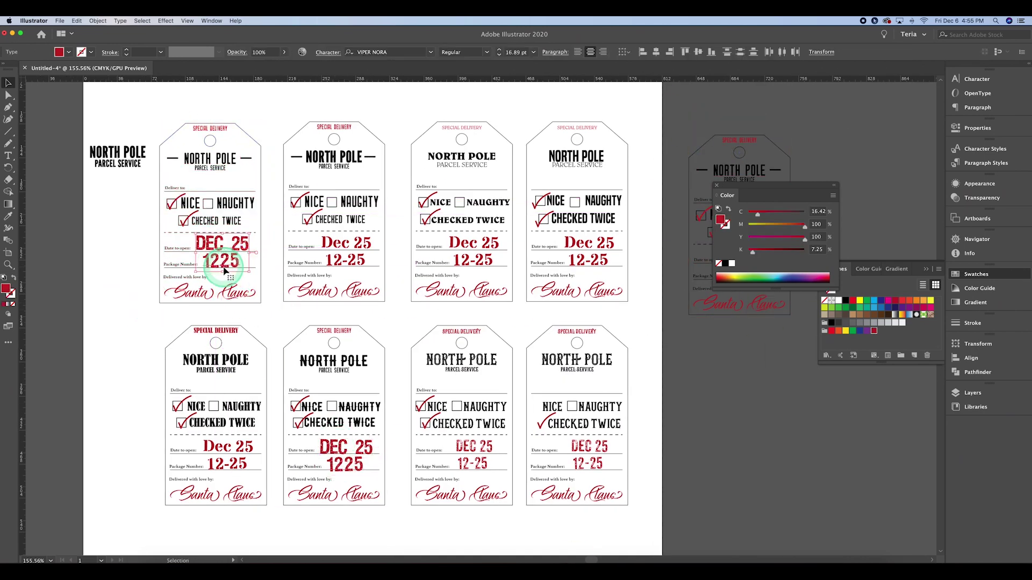
pyautogui.click(474, 448)
pyautogui.press('Delete')
pyautogui.moveTo(353, 447); pyautogui.dragTo(480, 446)
pyautogui.click(396, 440)
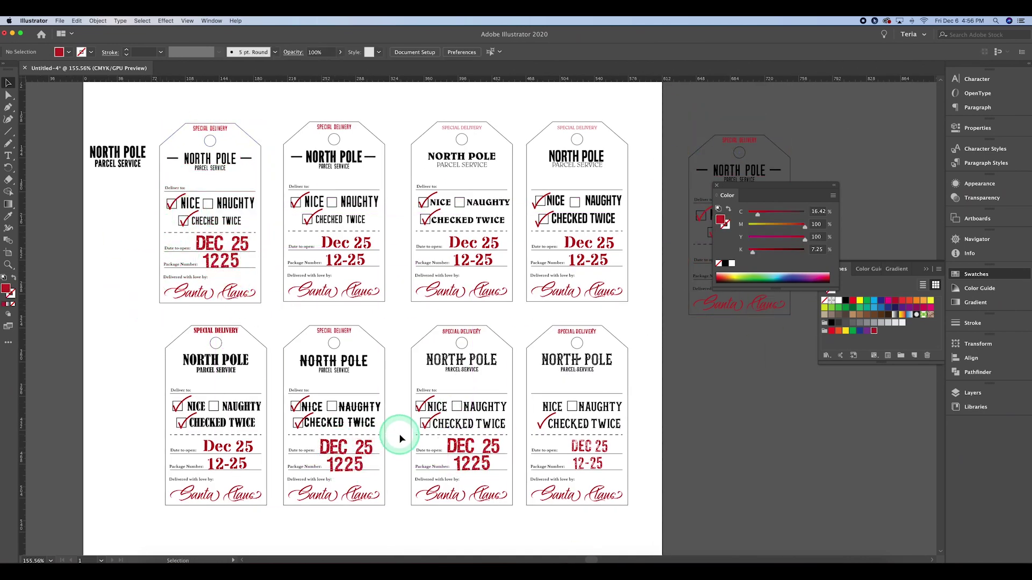
# - Restyle the upper-left tag's top line to match "Deliver to:", retype it as "Special Delivery" and color it with the red swatch
pyautogui.scroll(5, 204, 154)
pyautogui.click(247, 144)
pyautogui.press('i')
pyautogui.click(179, 267)
pyautogui.tripleClick(244, 143)
pyautogui.write('Special Delivery')
pyautogui.press('Escape')
pyautogui.click(873, 331)
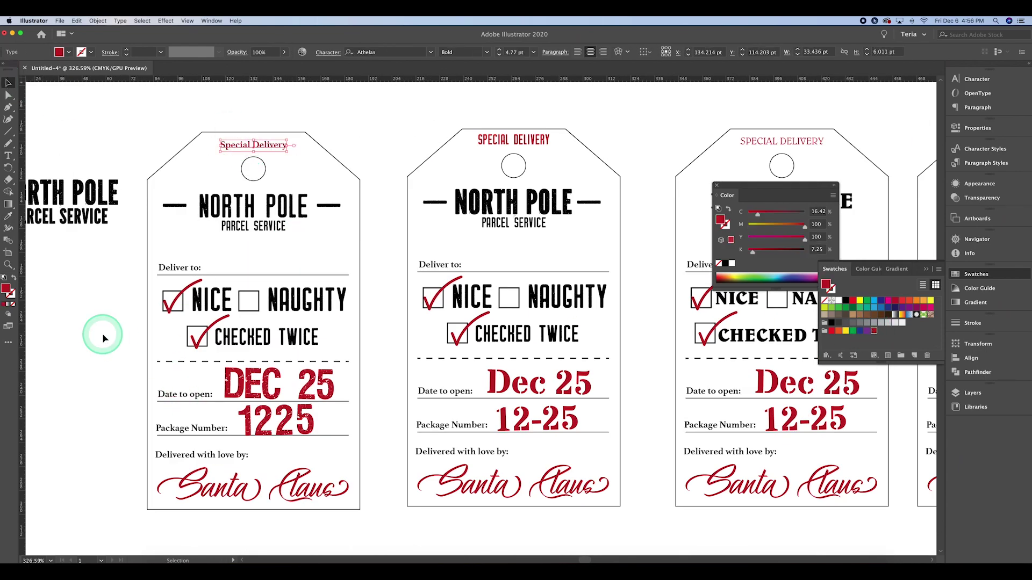
pyautogui.click(102, 334)
# - Delete the spare "NORTH POLE PARCEL SERVICE" heading beside the tags
pyautogui.scroll(-5, 289, 198)
pyautogui.click(173, 198)
pyautogui.press('Delete')
# - Create a new 612 x 792 pt Letter document named "Santa Tags"
pyautogui.press('super+n')
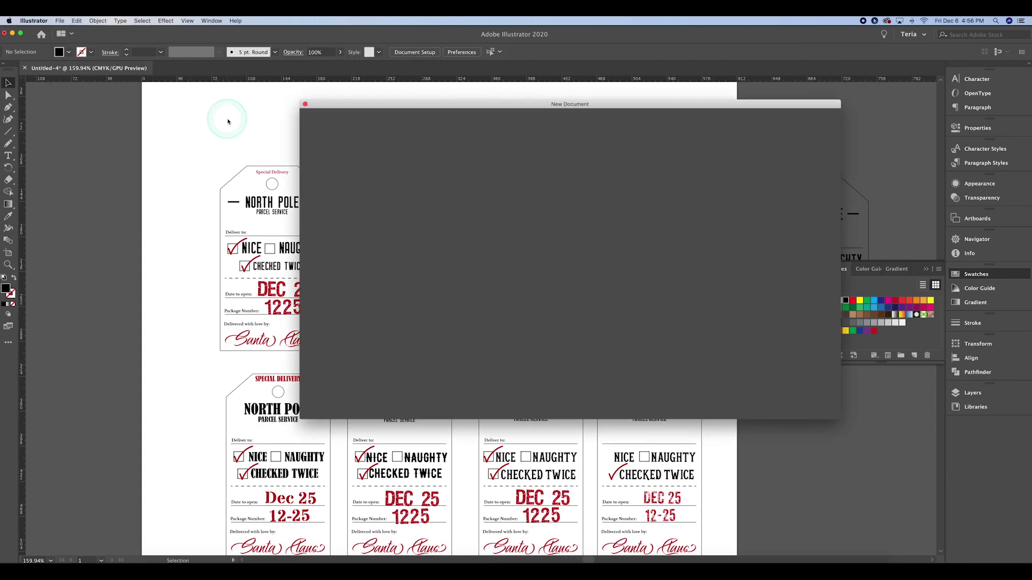
pyautogui.click(337, 145)
pyautogui.click(510, 221)
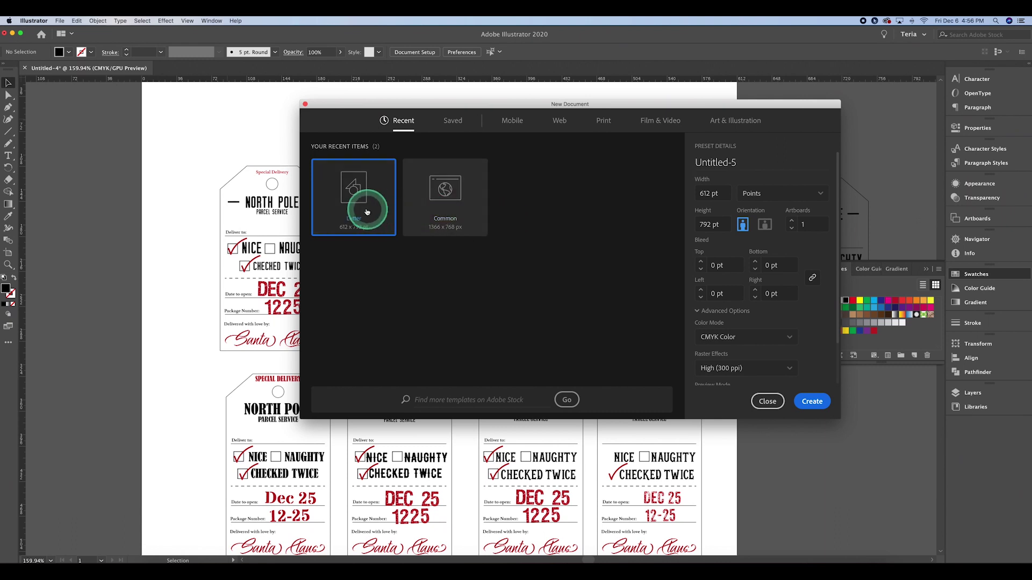
pyautogui.click(814, 402)
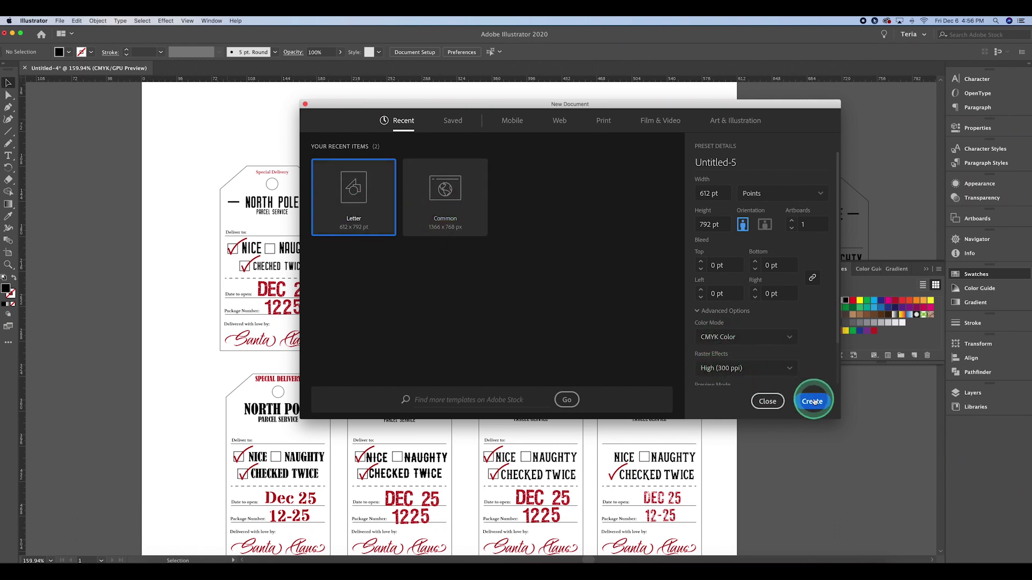
pyautogui.tripleClick(735, 163)
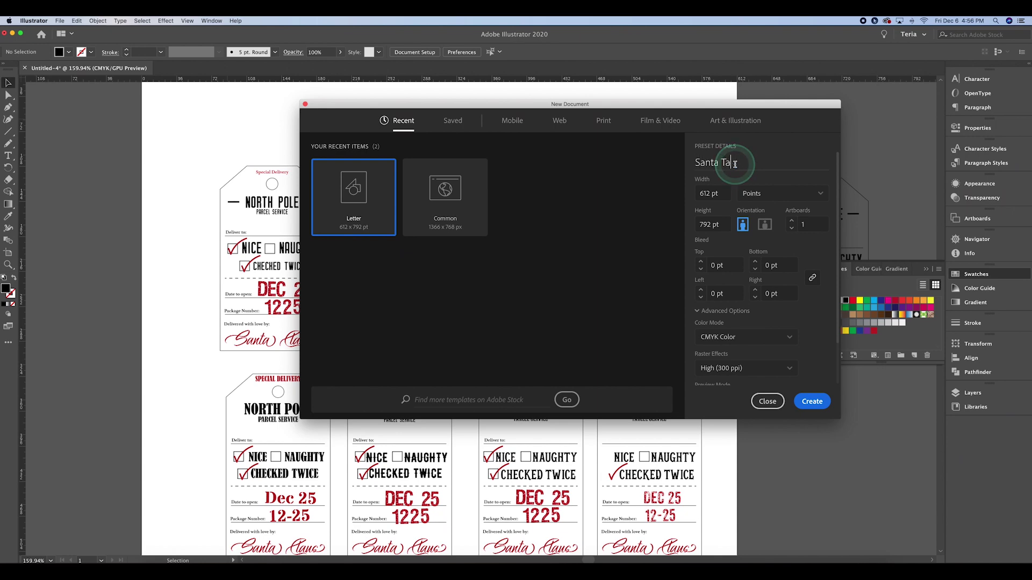
pyautogui.press('Return')
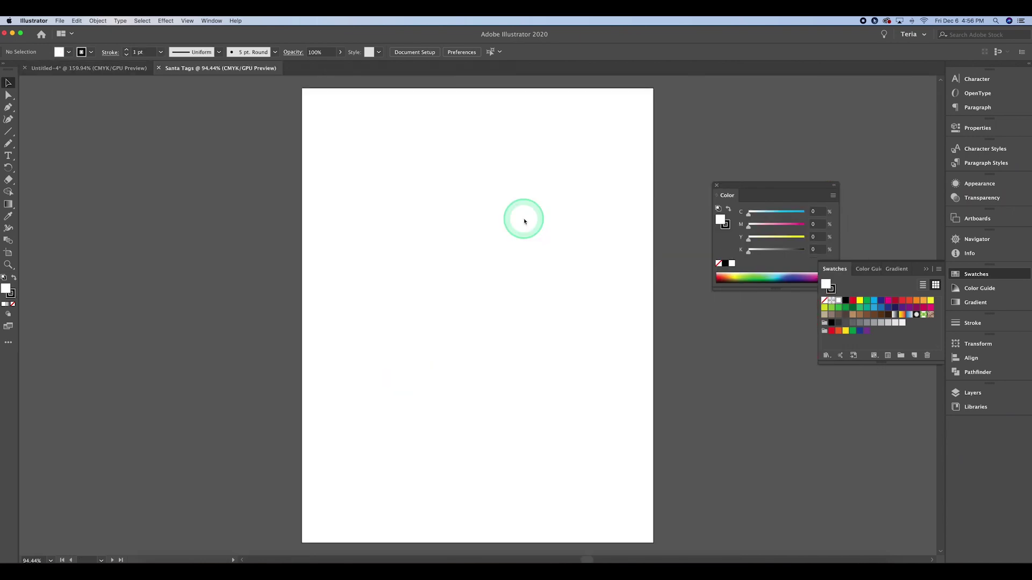
# - Copy the finished upper-left tag from Untitled-4 into Santa Tags and place it in the page's upper-left corner
pyautogui.click(86, 68)
pyautogui.moveTo(196, 144); pyautogui.dragTo(334, 359)
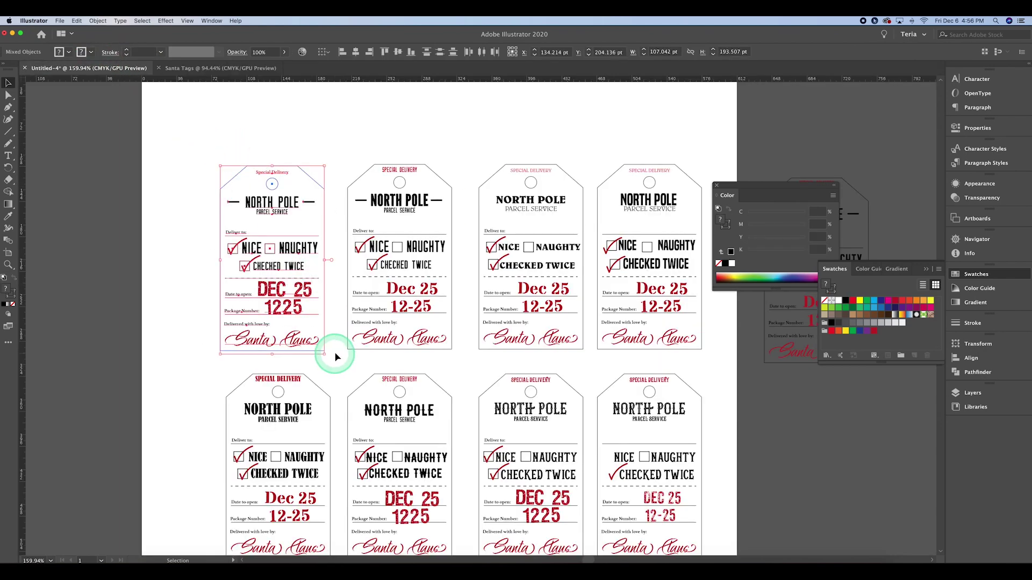
pyautogui.click(226, 67)
pyautogui.click(300, 168)
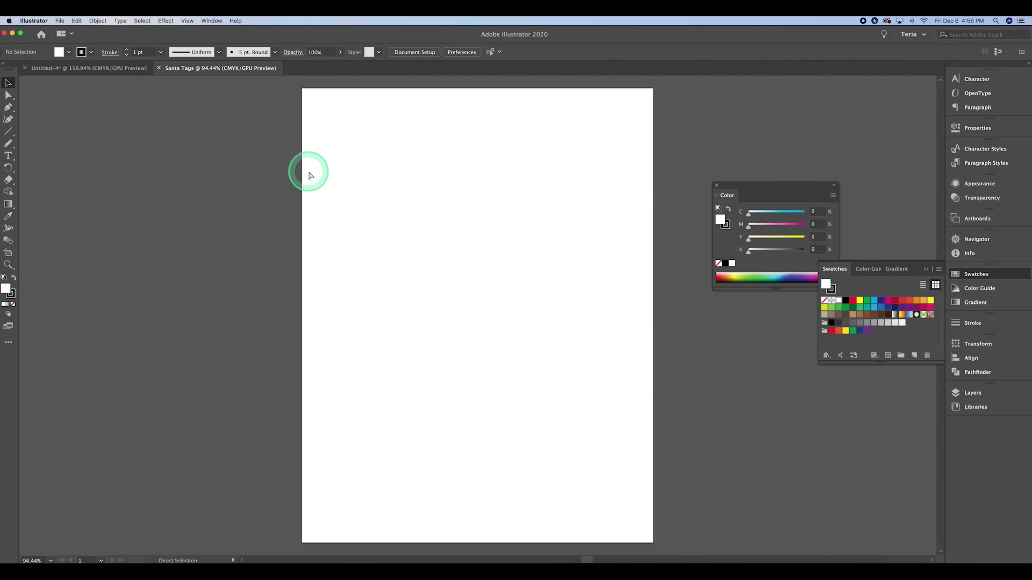
pyautogui.press('cmd+v')
pyautogui.moveTo(464, 266); pyautogui.dragTo(357, 122)
# - Duplicate the tag to fill the page with two rows of three tags
pyautogui.moveTo(387, 215); pyautogui.dragTo(460, 369)
pyautogui.hotkey('ctrl', 'd')
pyautogui.hotkey('ctrl', 'a')
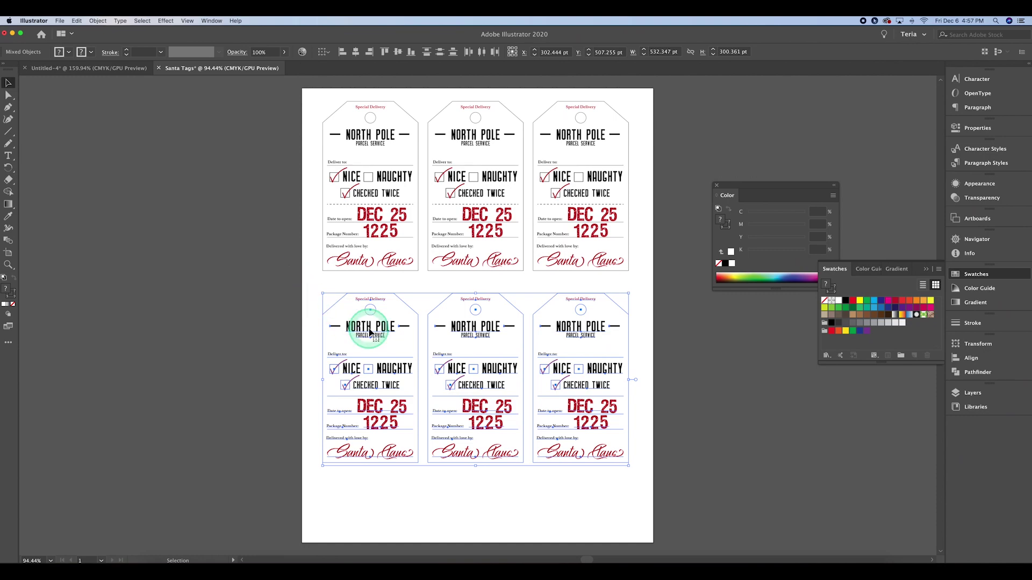
# - Center all six tags together on the page
pyautogui.press('super+a')
pyautogui.moveTo(462, 258); pyautogui.dragTo(463, 294)
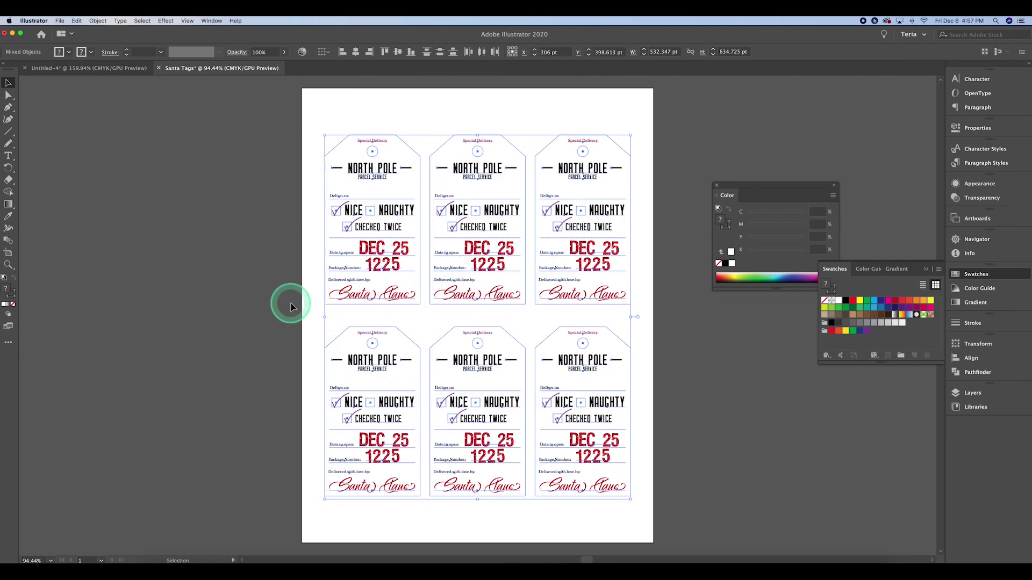
pyautogui.click(301, 289)
pyautogui.moveTo(317, 286); pyautogui.dragTo(266, 279)
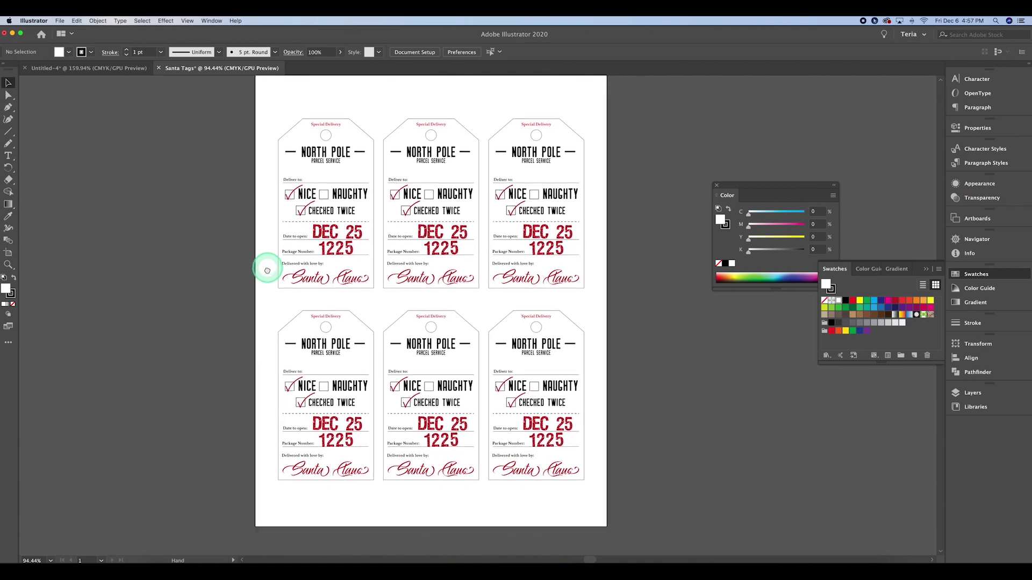